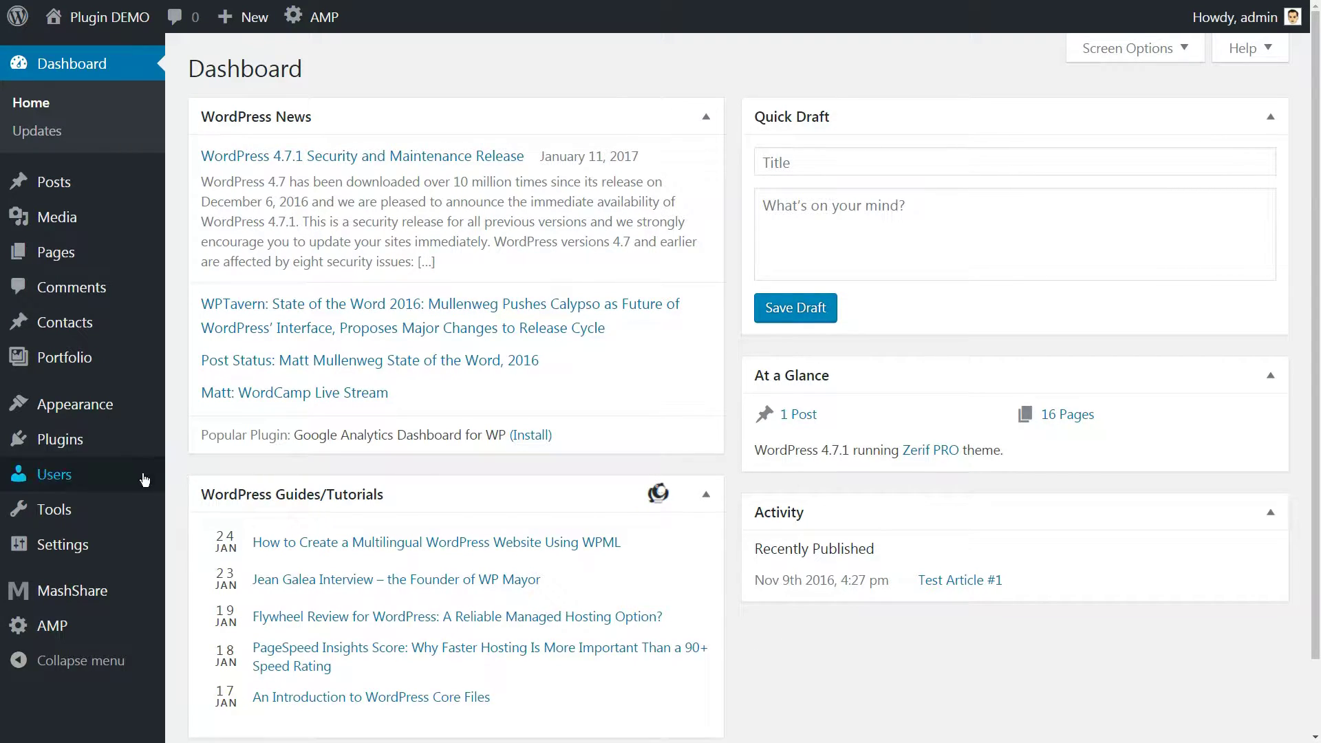
mouse_move(62, 475)
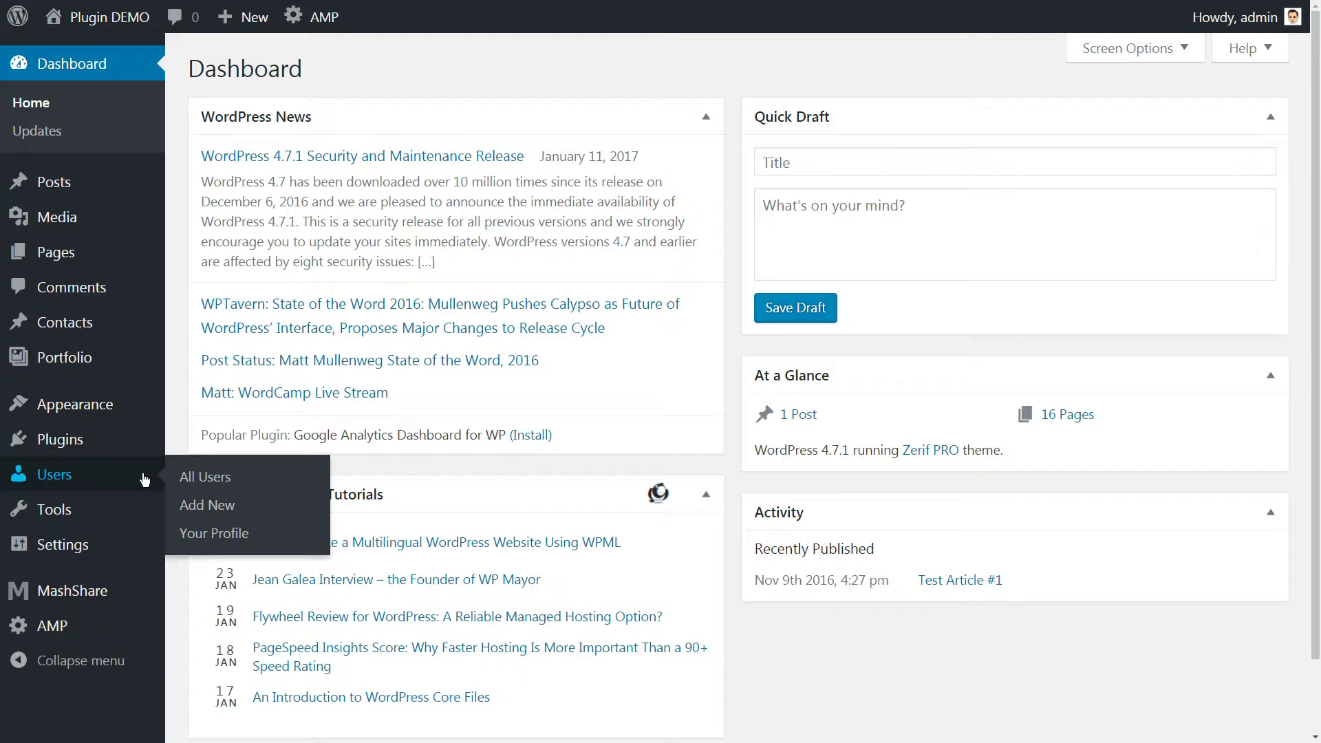
left_click(215, 506)
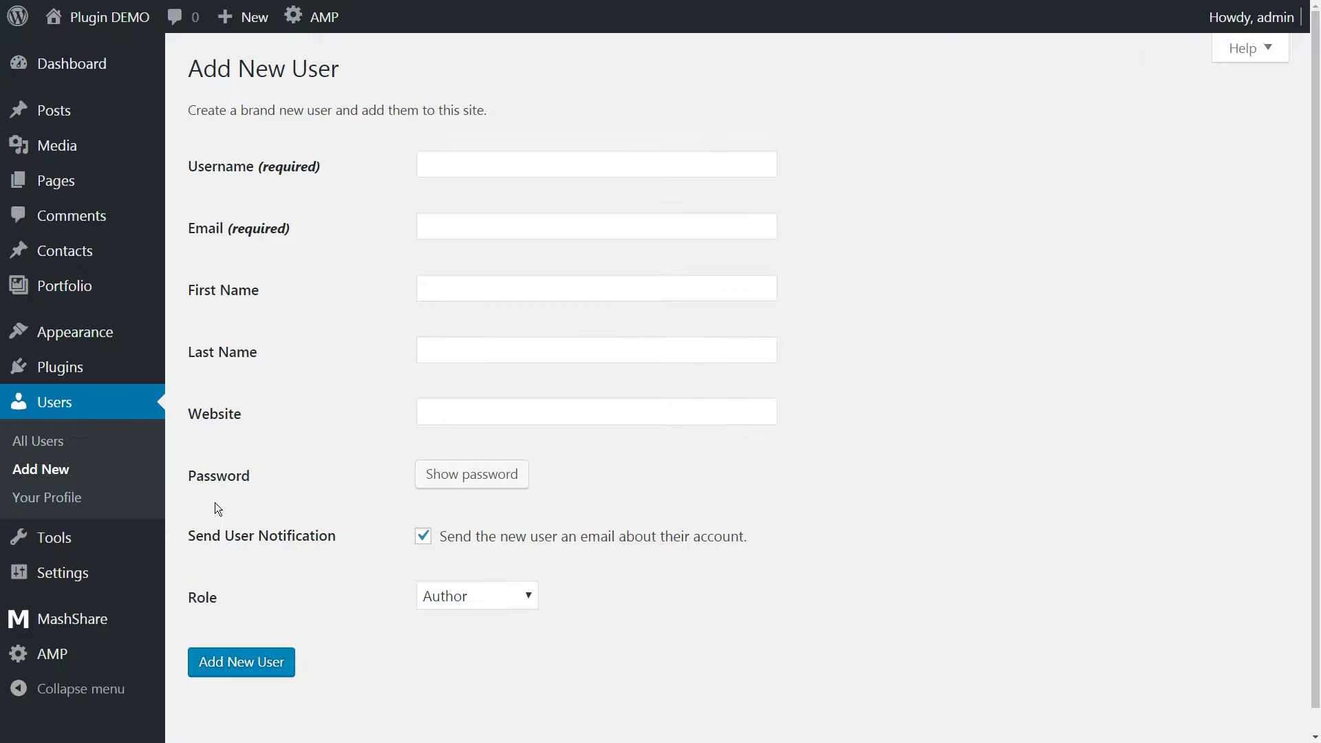
left_click(440, 162)
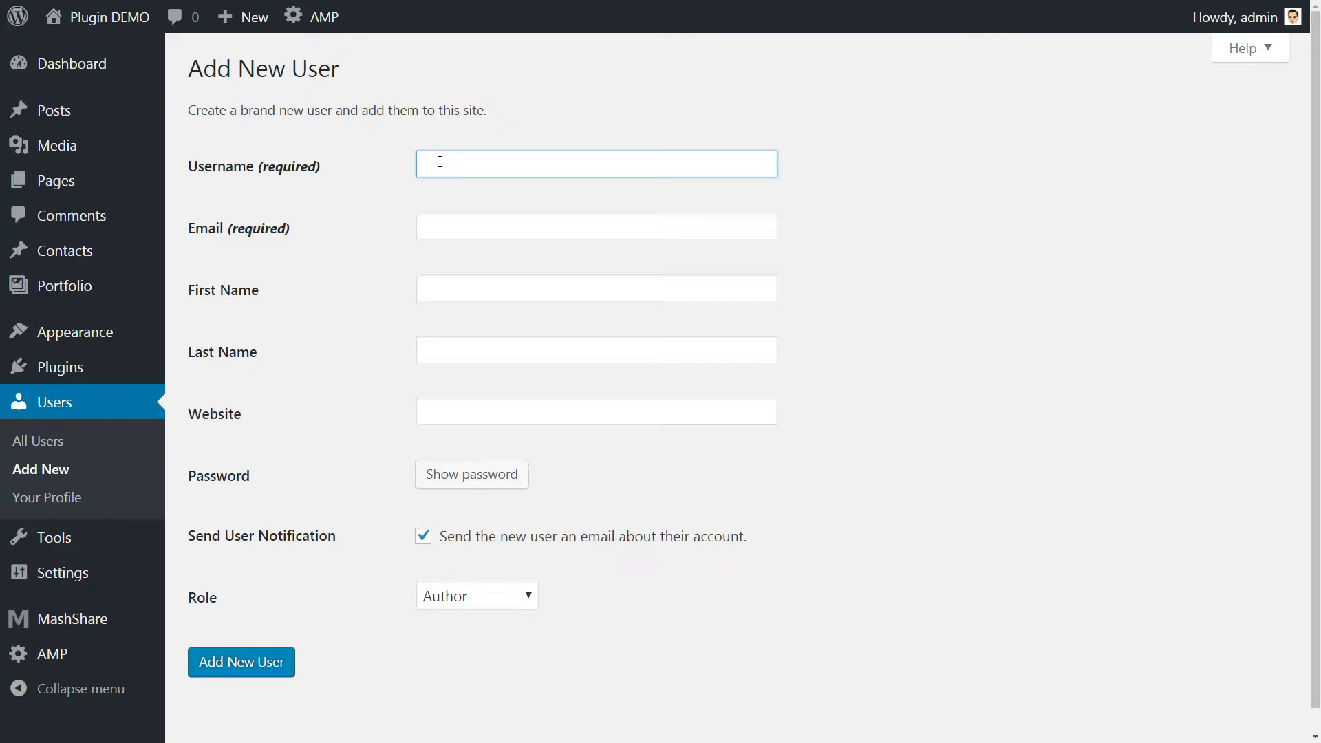
type("testauth")
key("Tab")
key("Tab")
type("Test")
key("Tab")
type("Author")
key("Tab")
type("http://www.testauthor.com")
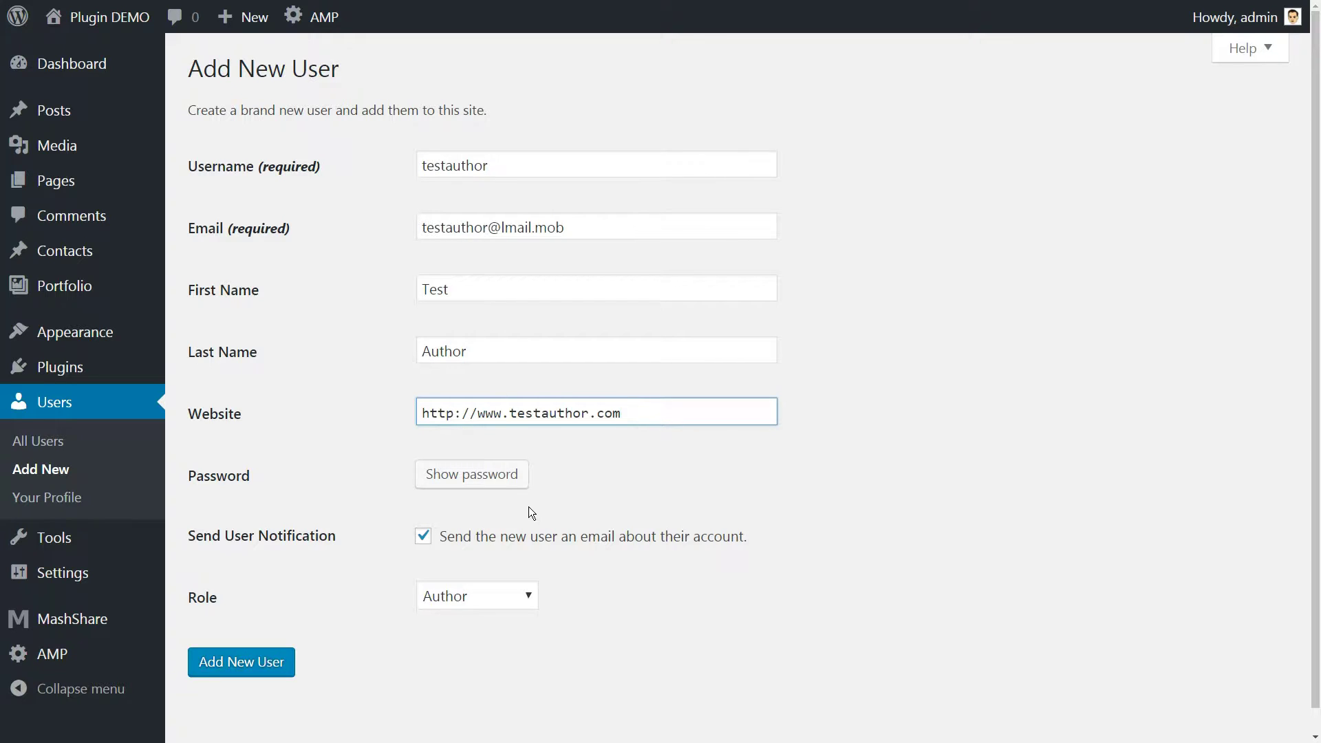
Replace the generated password with a custom password of your own
left_click(472, 473)
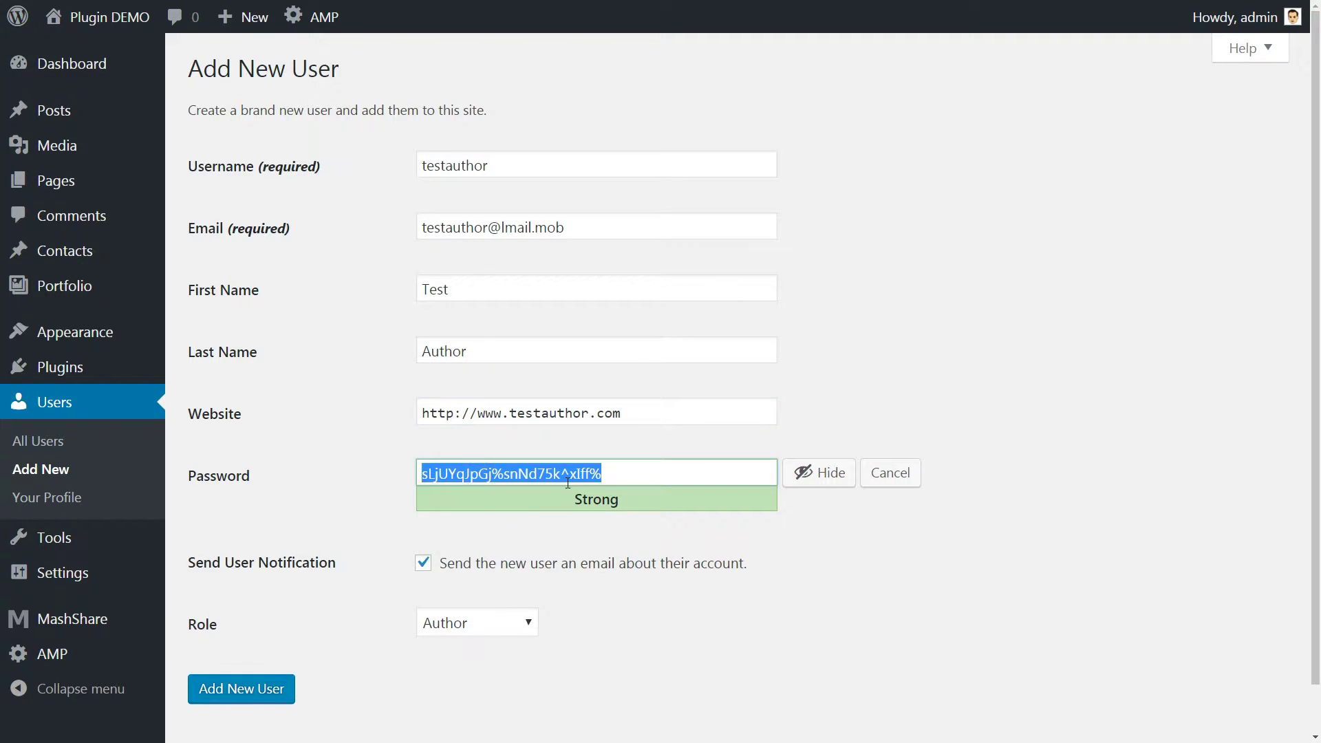
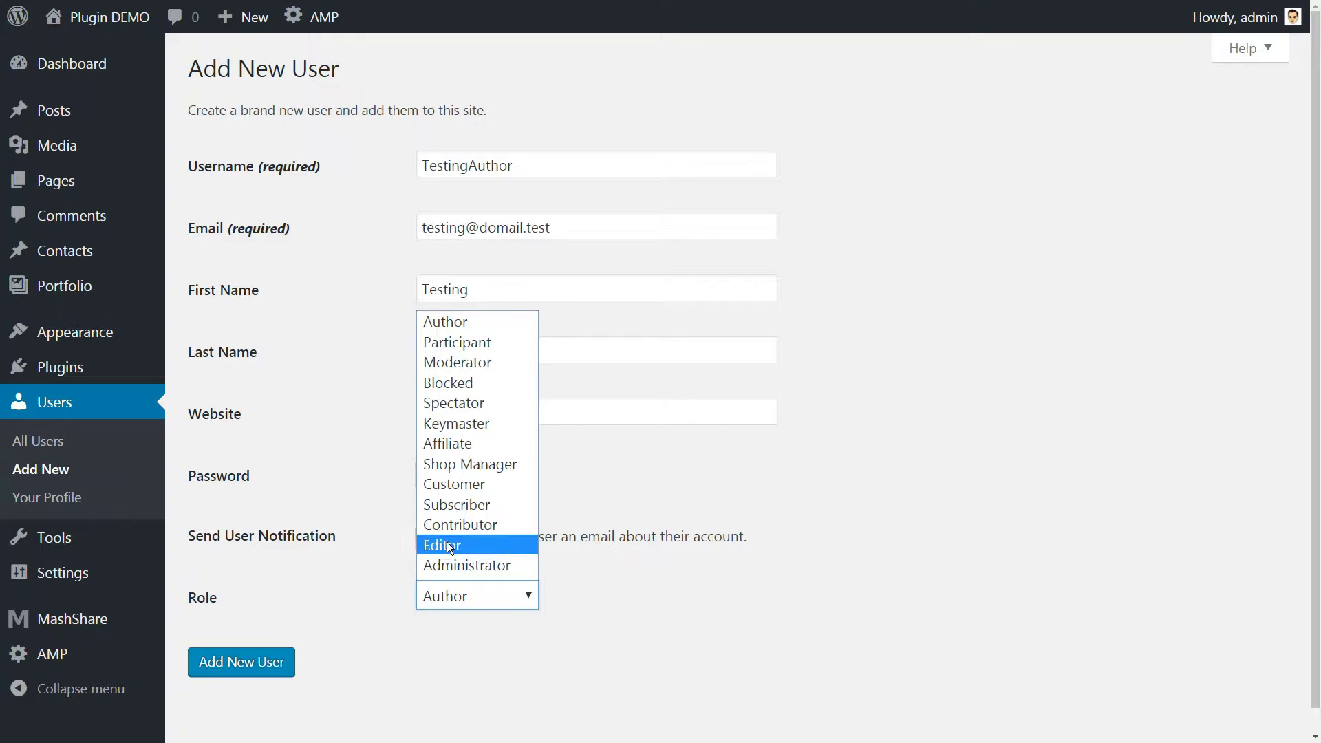
Leave the new user's role as Author after checking the available roles
left_click(482, 322)
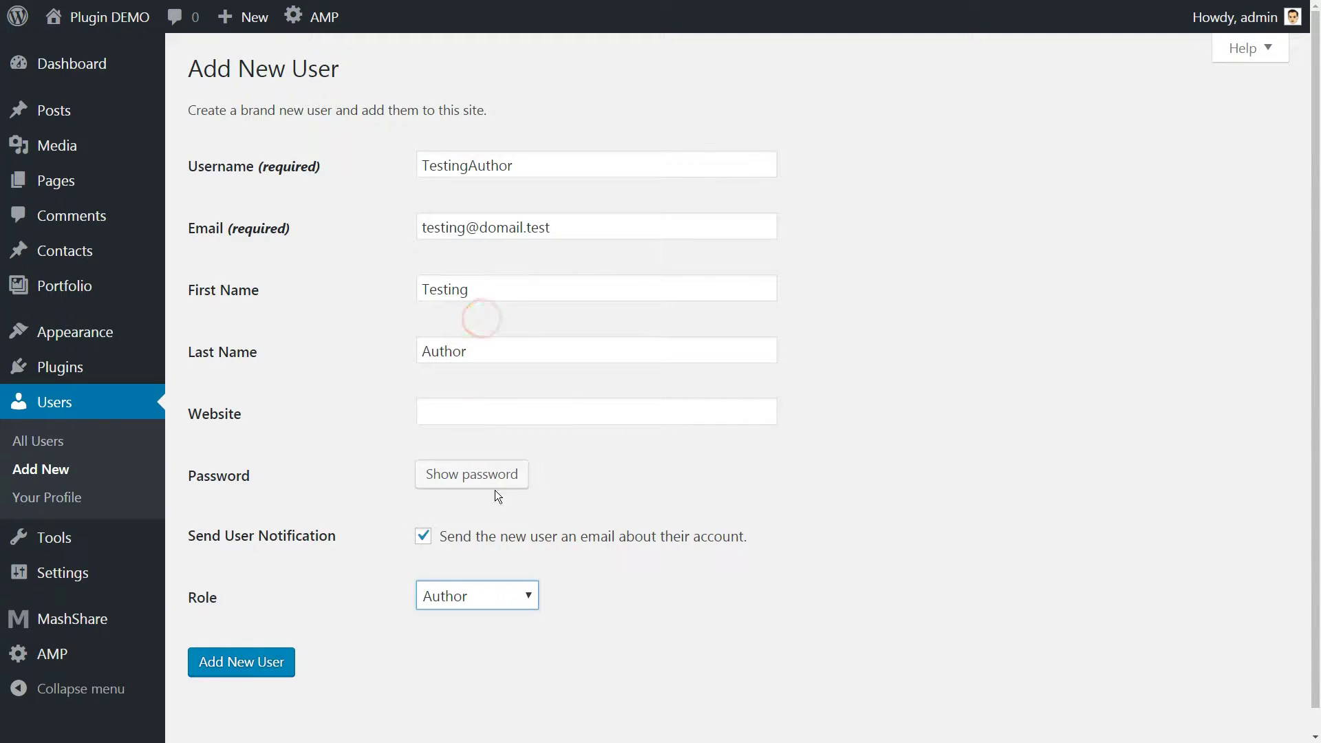
left_click(513, 594)
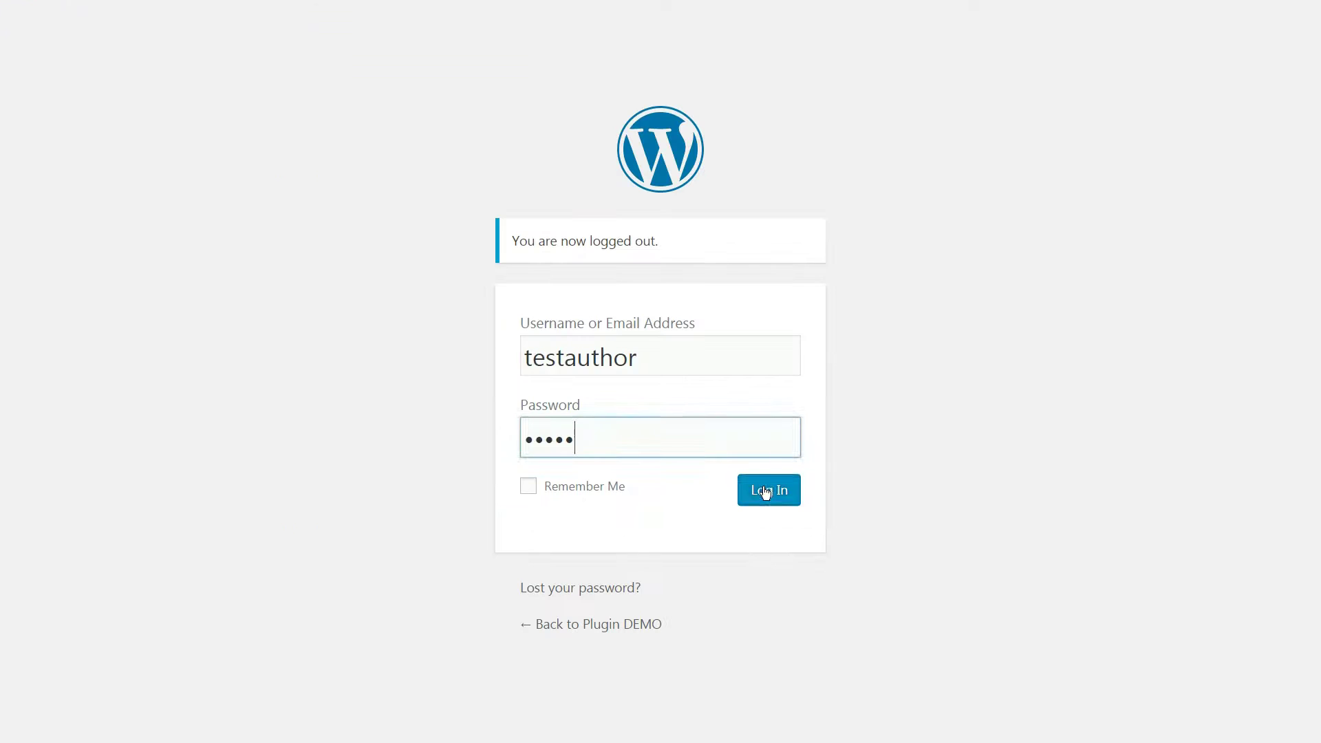
Log in as the new author, then write and publish a new post
left_click(766, 492)
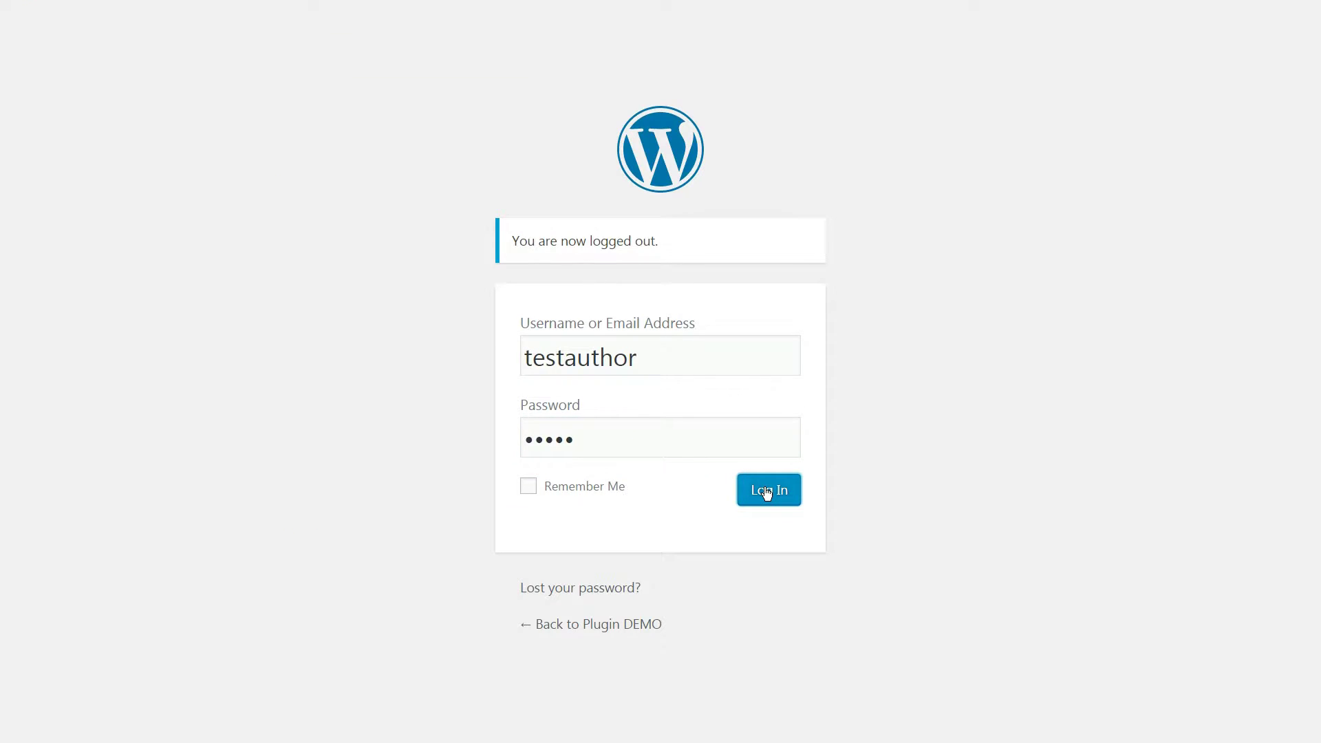
left_click(124, 138)
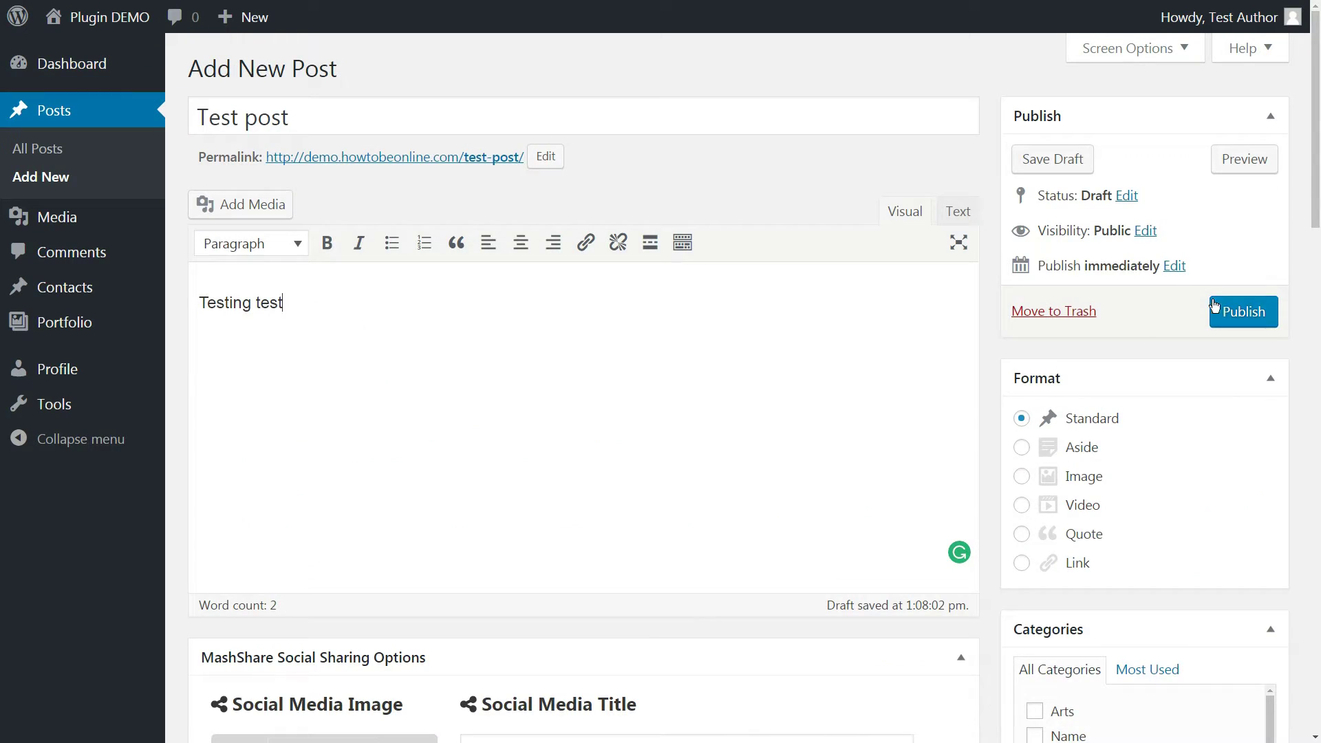
left_click(1251, 303)
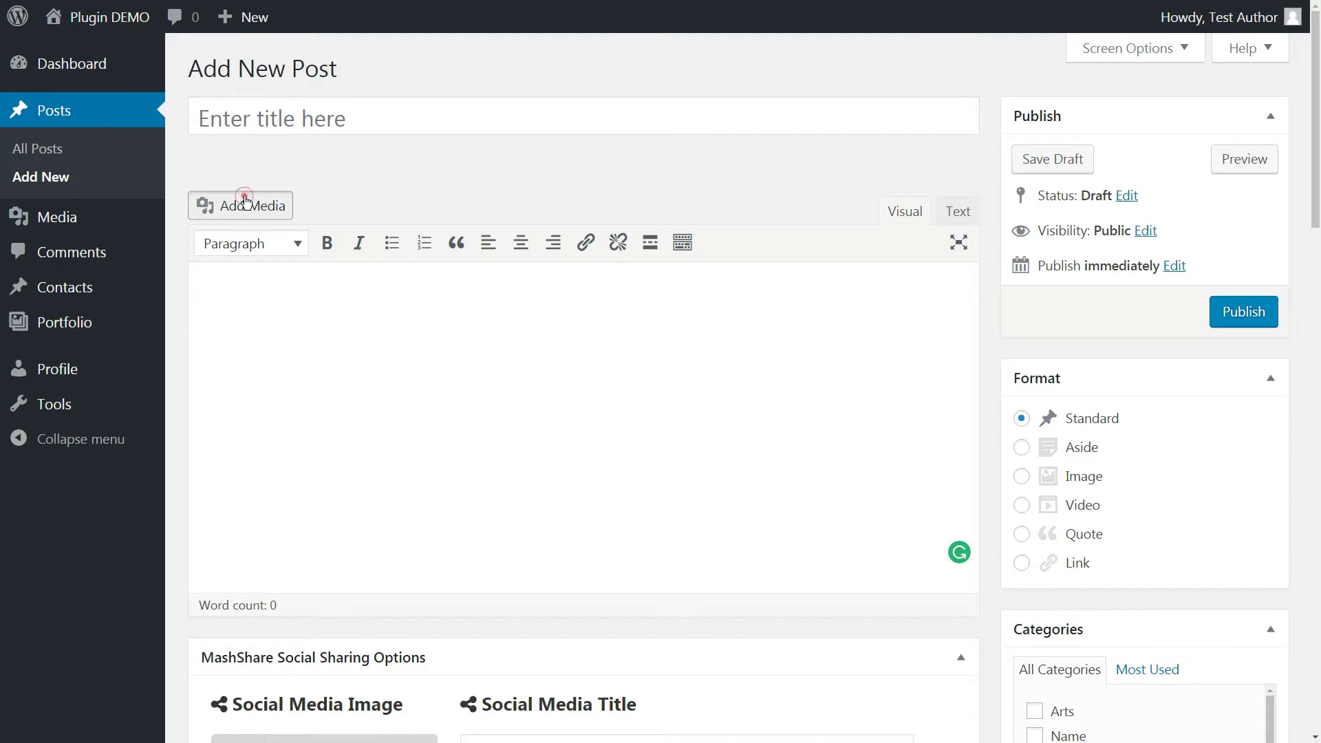
Make the new user a Contributor and log in with that account
left_click(247, 201)
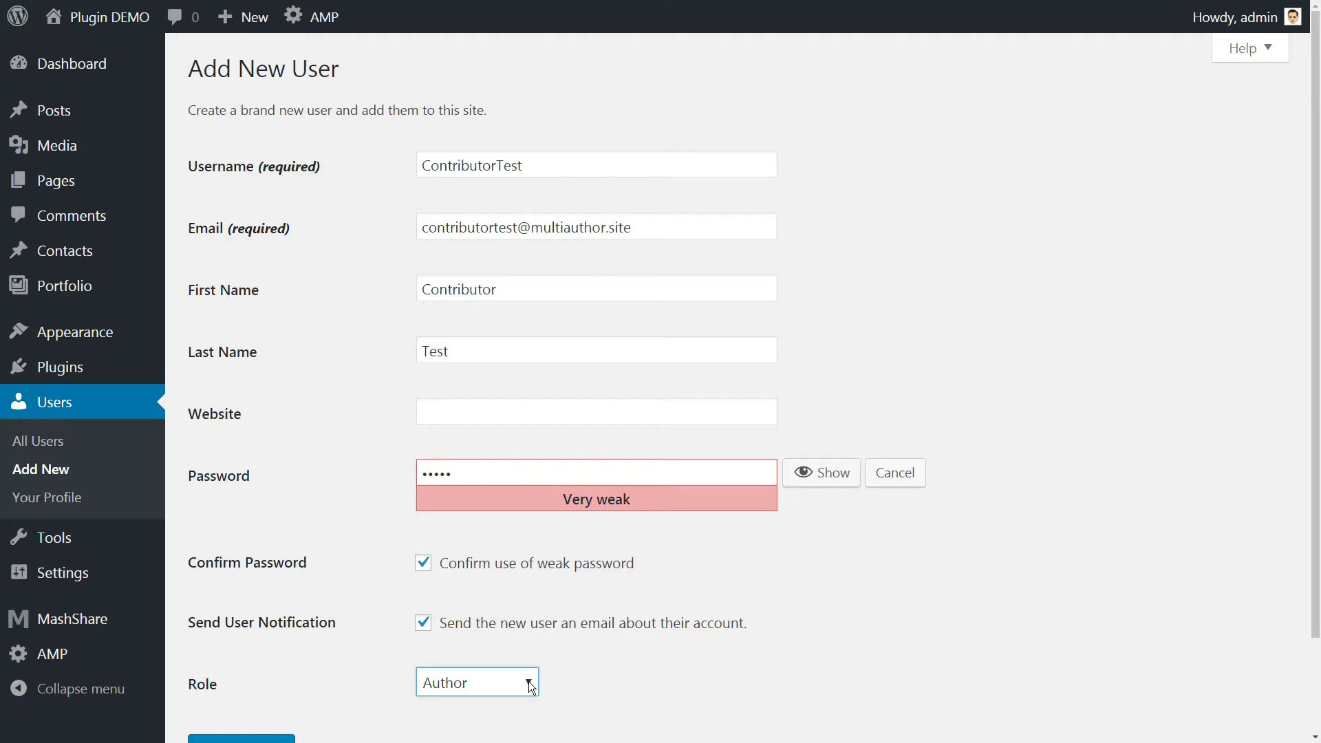
left_click(528, 681)
left_click(501, 612)
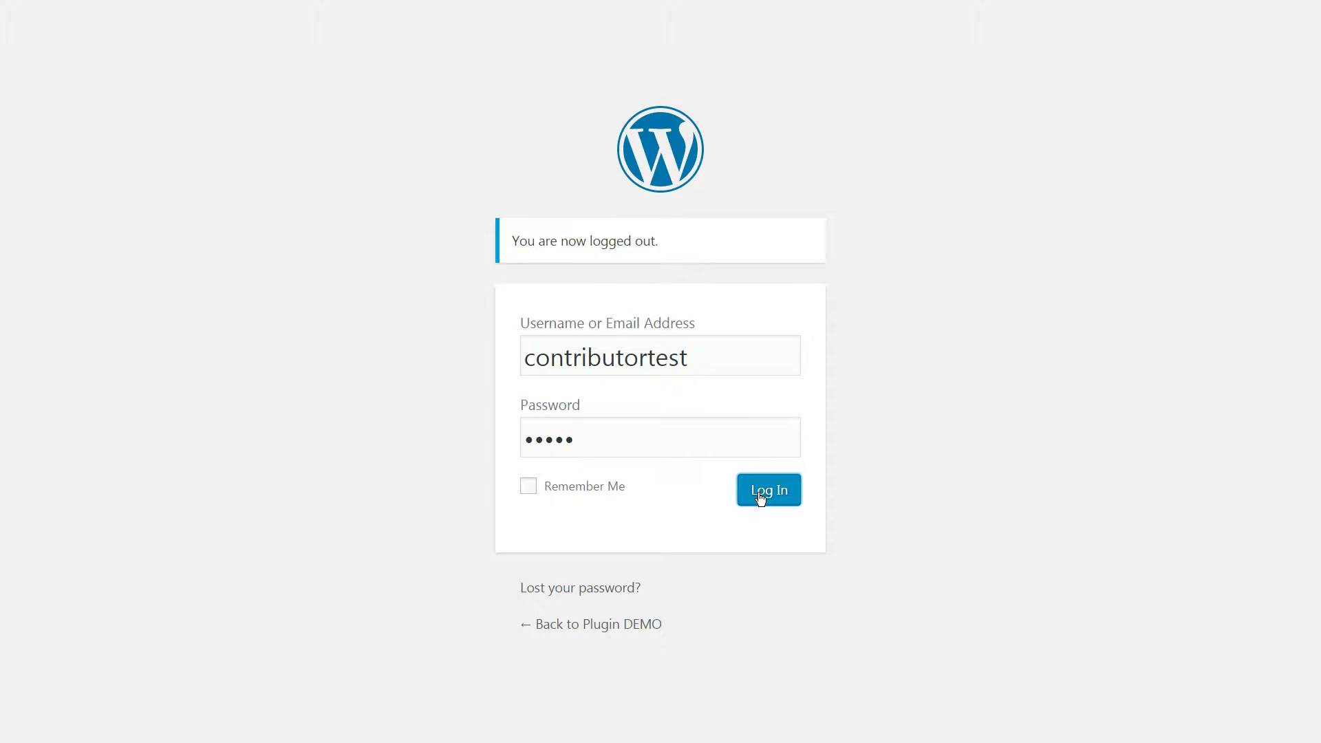
left_click(760, 493)
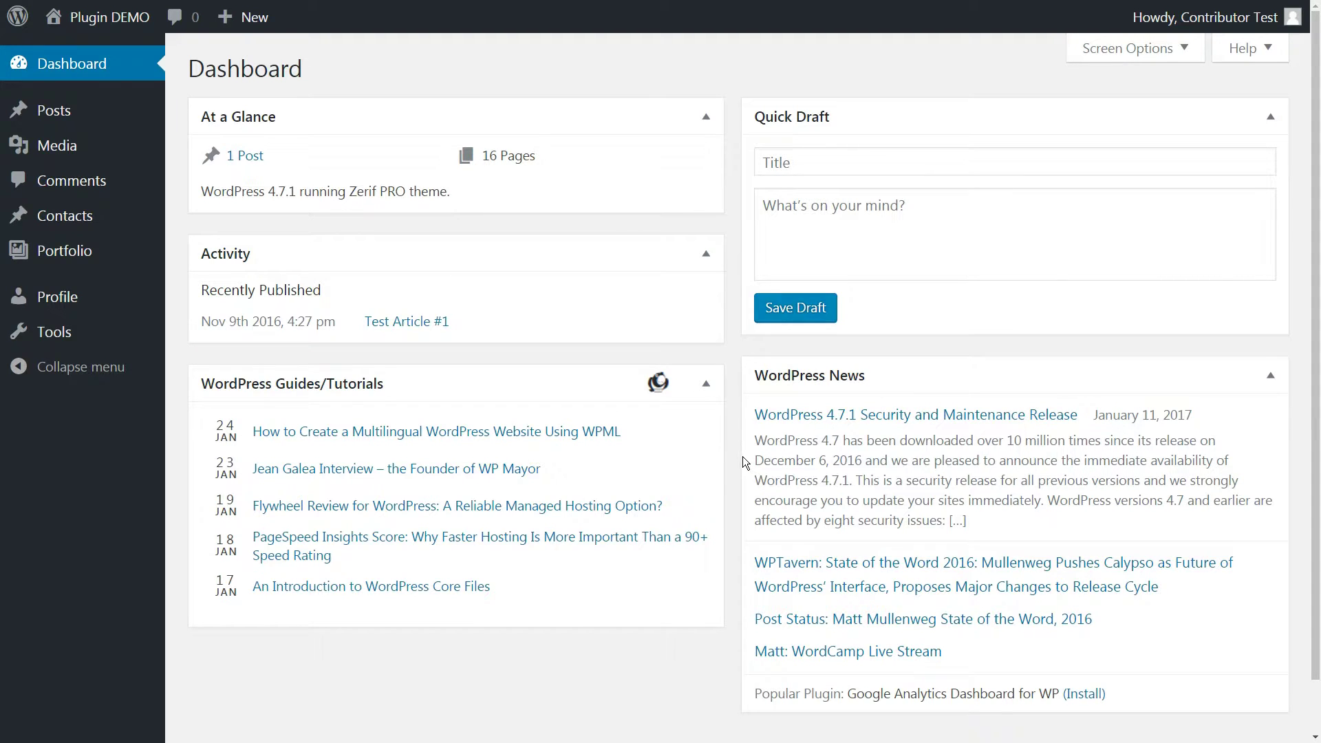
Start a new post as the contributor and view their published test post
mouse_move(14, 119)
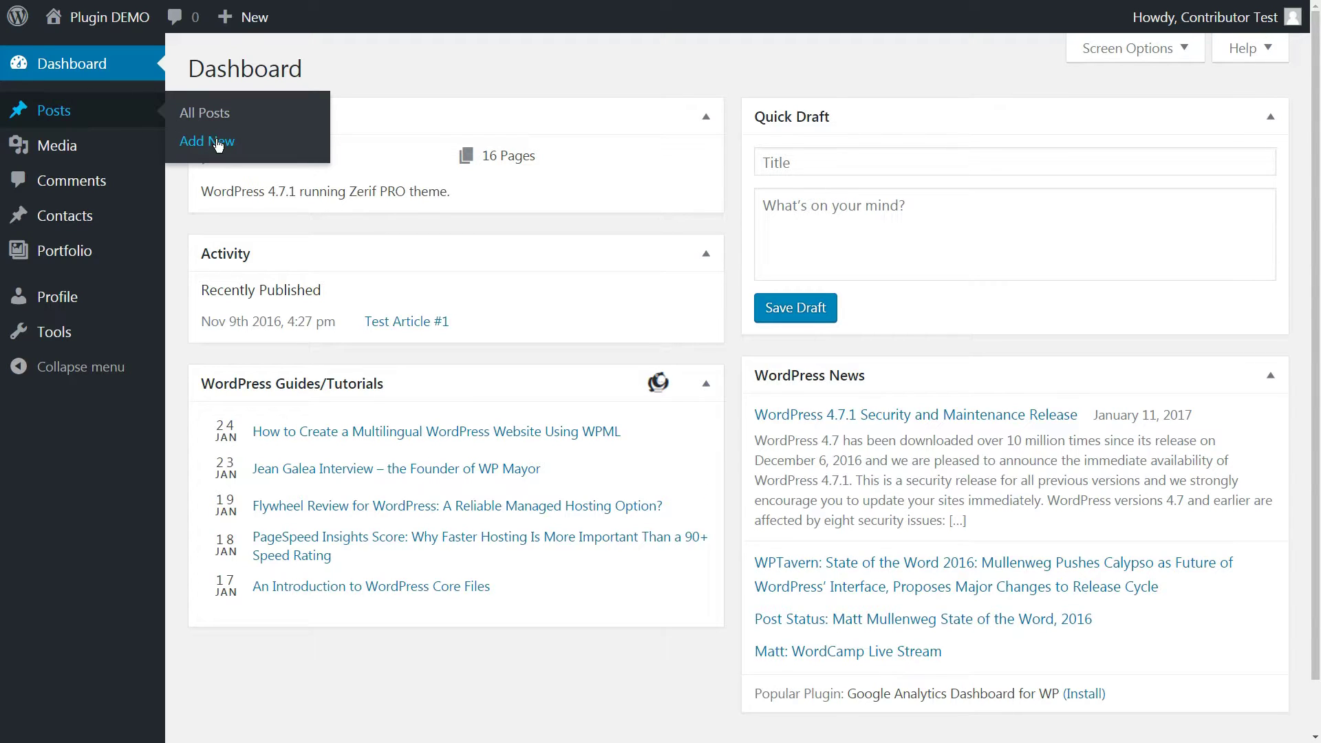
left_click(218, 143)
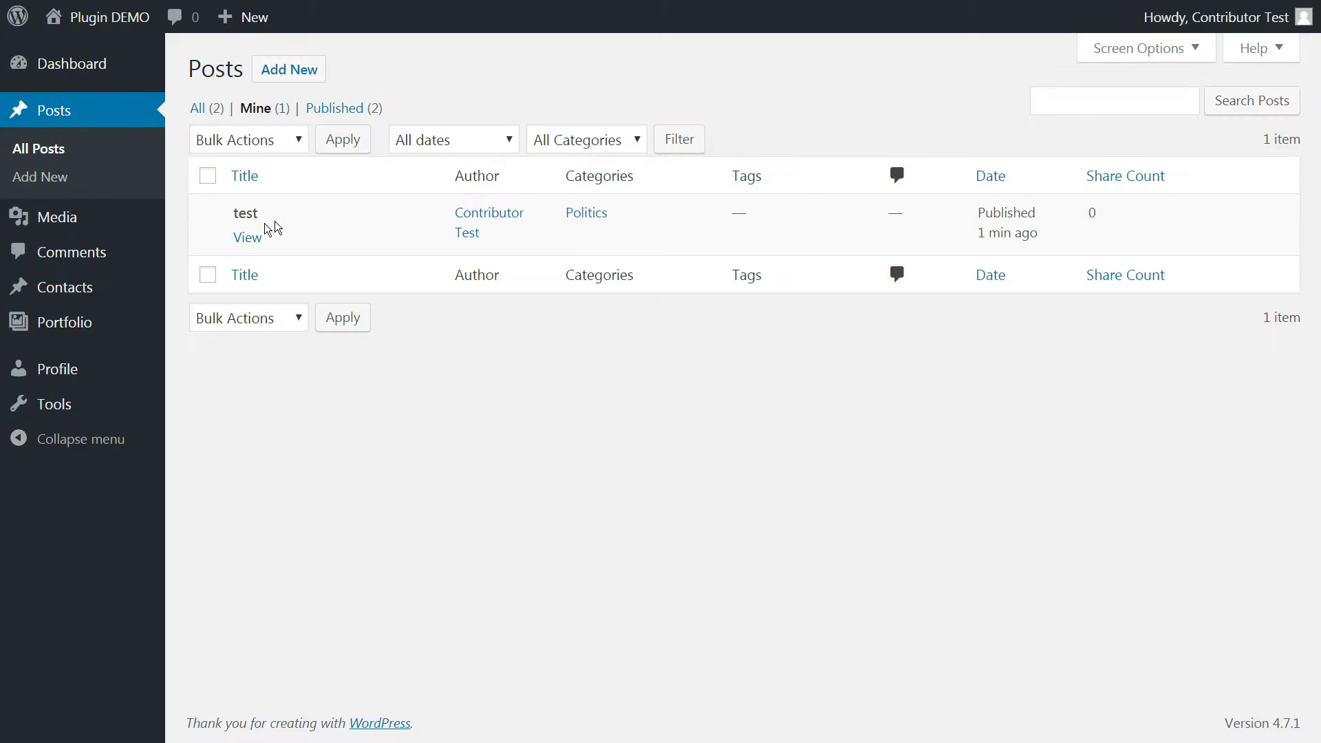
left_click(241, 243)
left_click(529, 597)
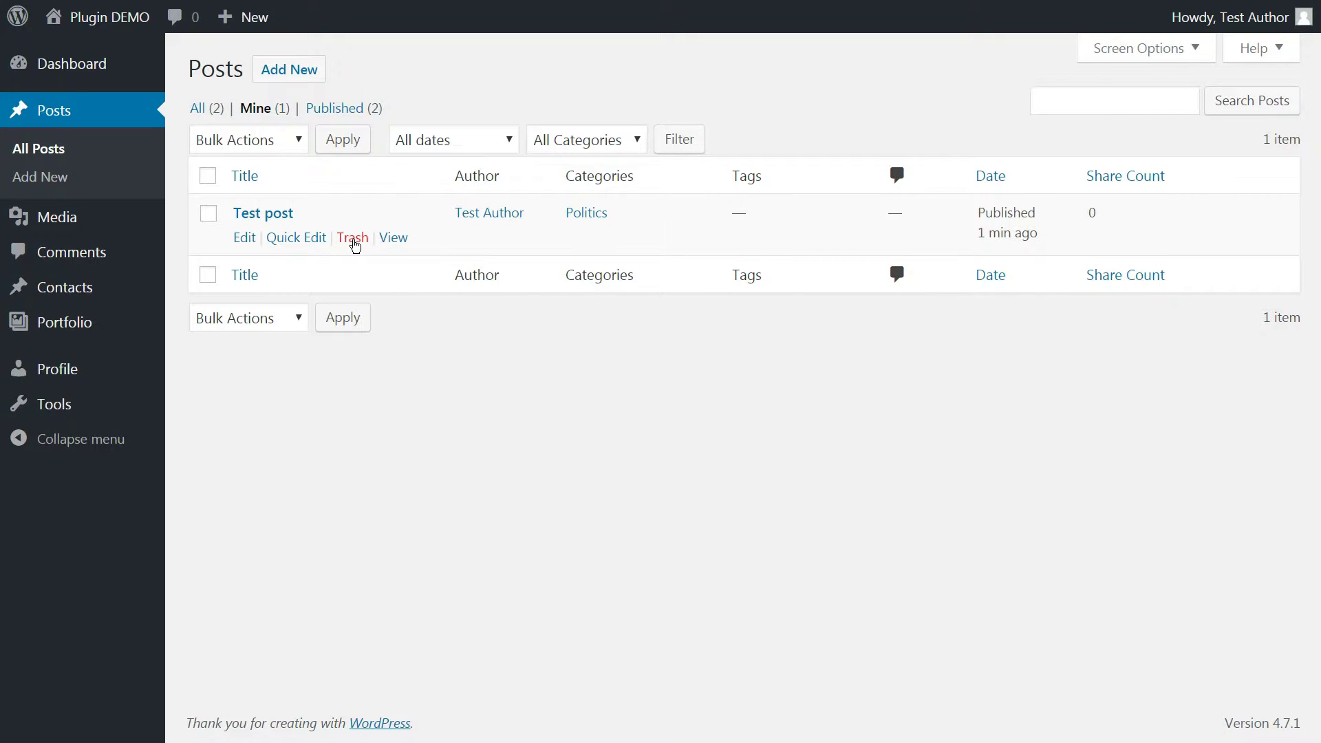
Trash the author's Test post, then log back in and view the contributor's test post
left_click(353, 241)
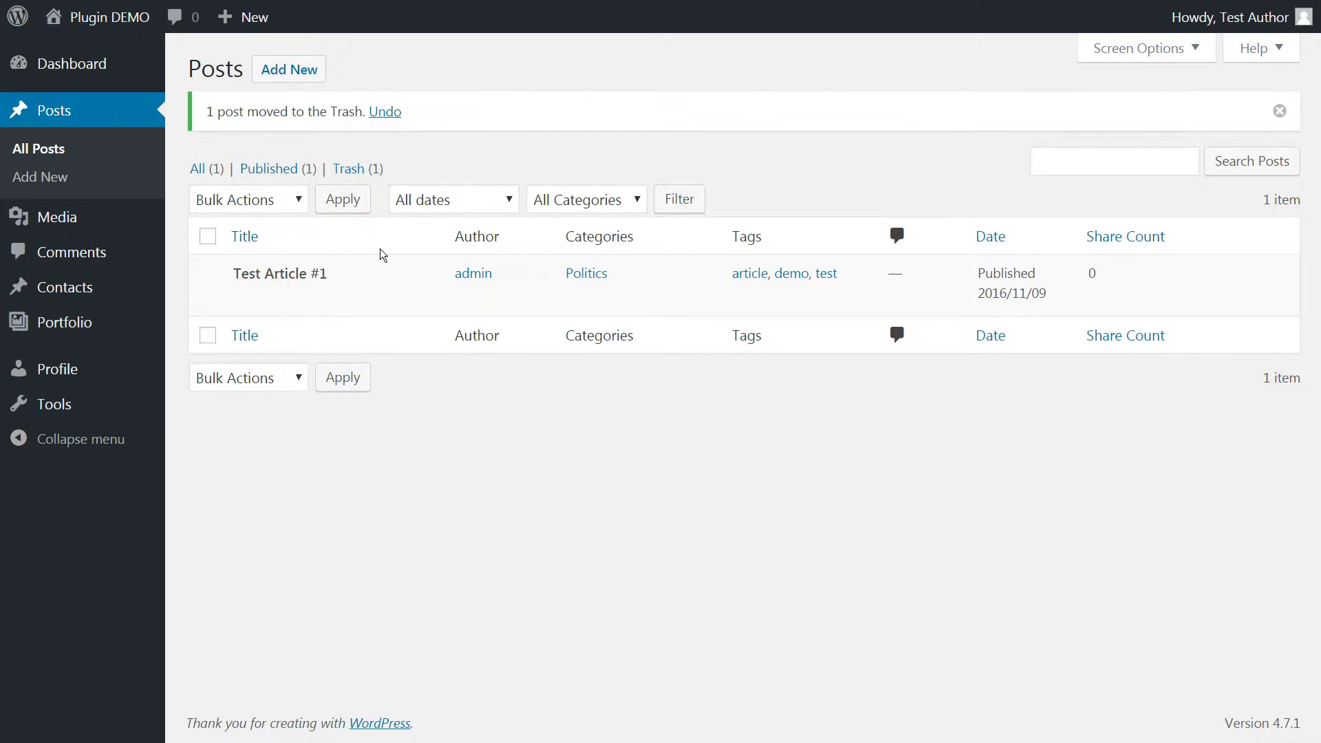
left_click(212, 237)
left_click(278, 208)
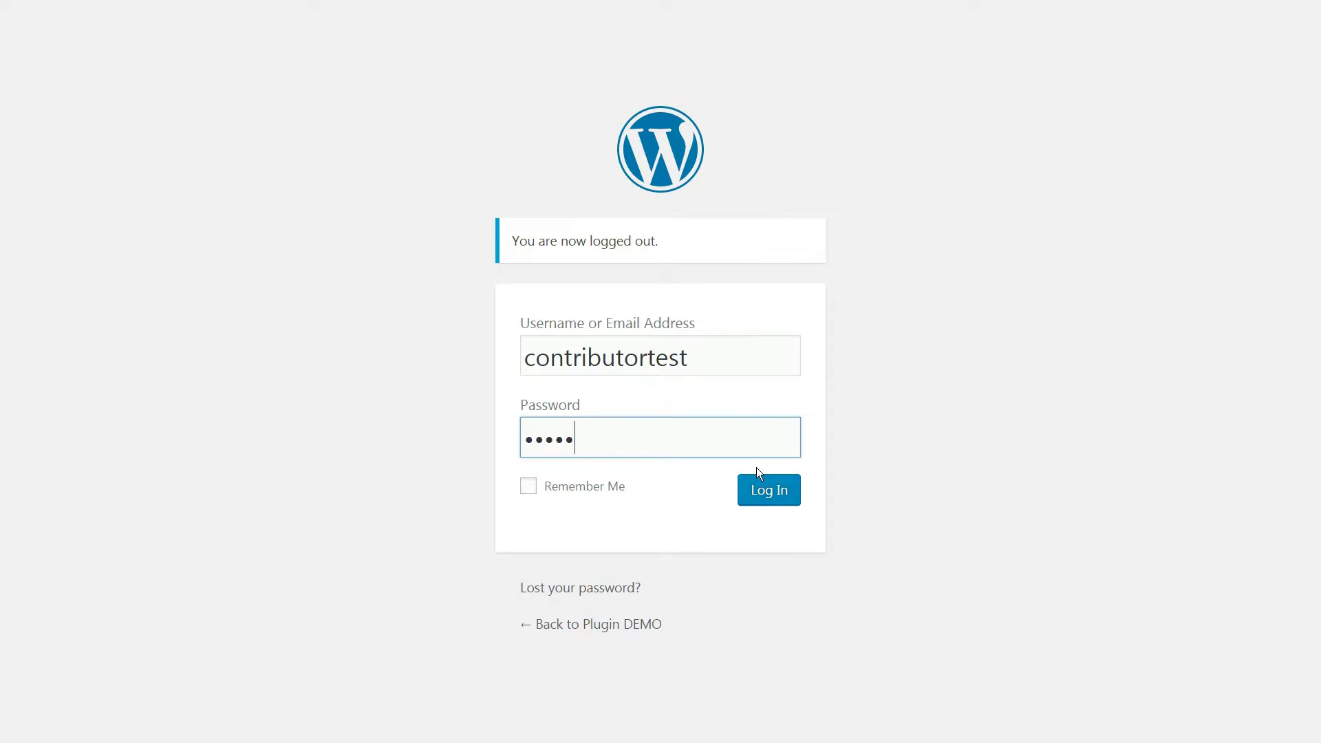
left_click(759, 485)
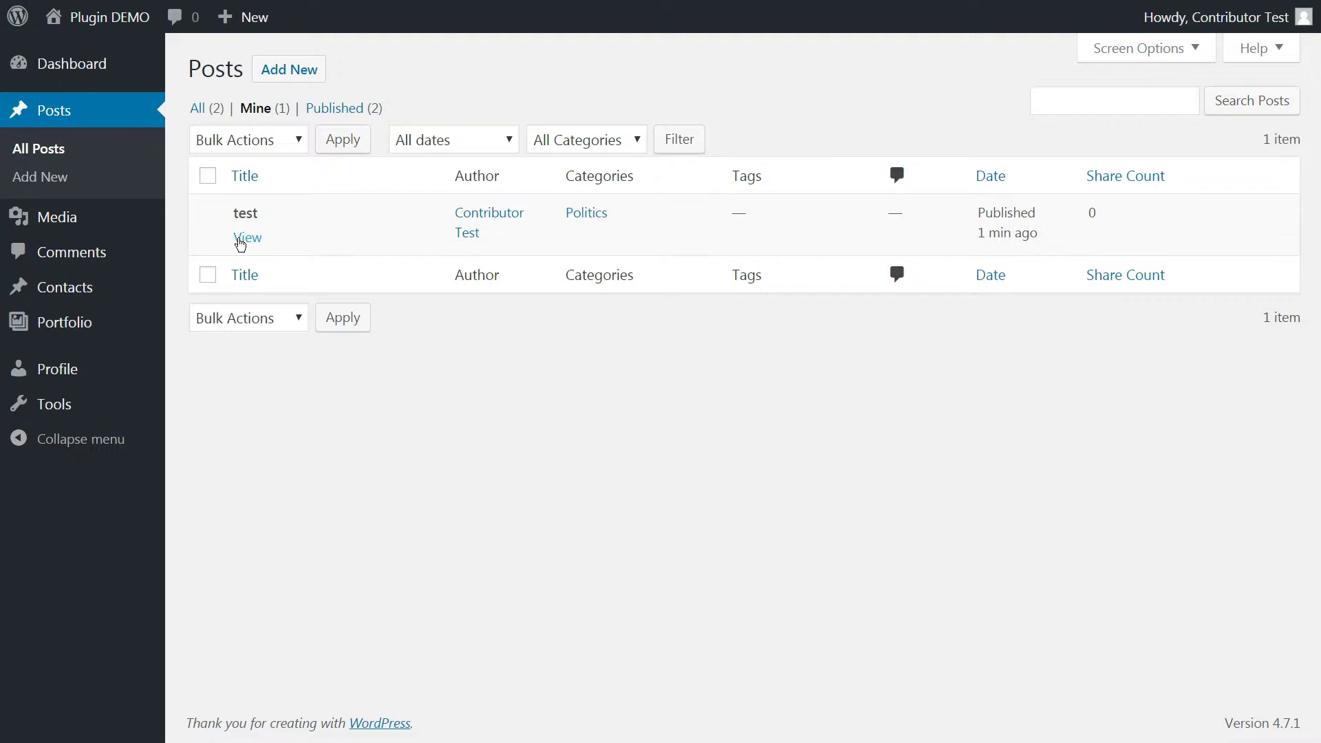
left_click(242, 239)
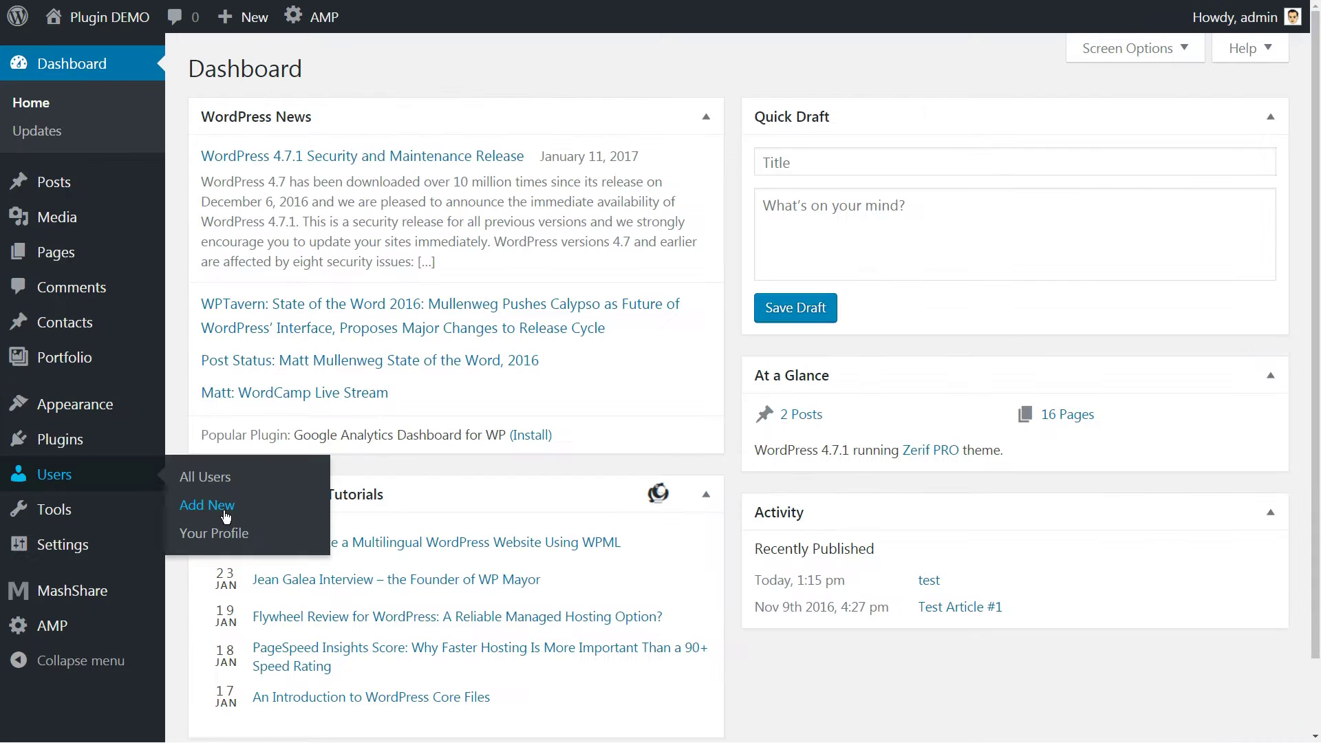
Start another new user with the Contributor role
left_click(225, 514)
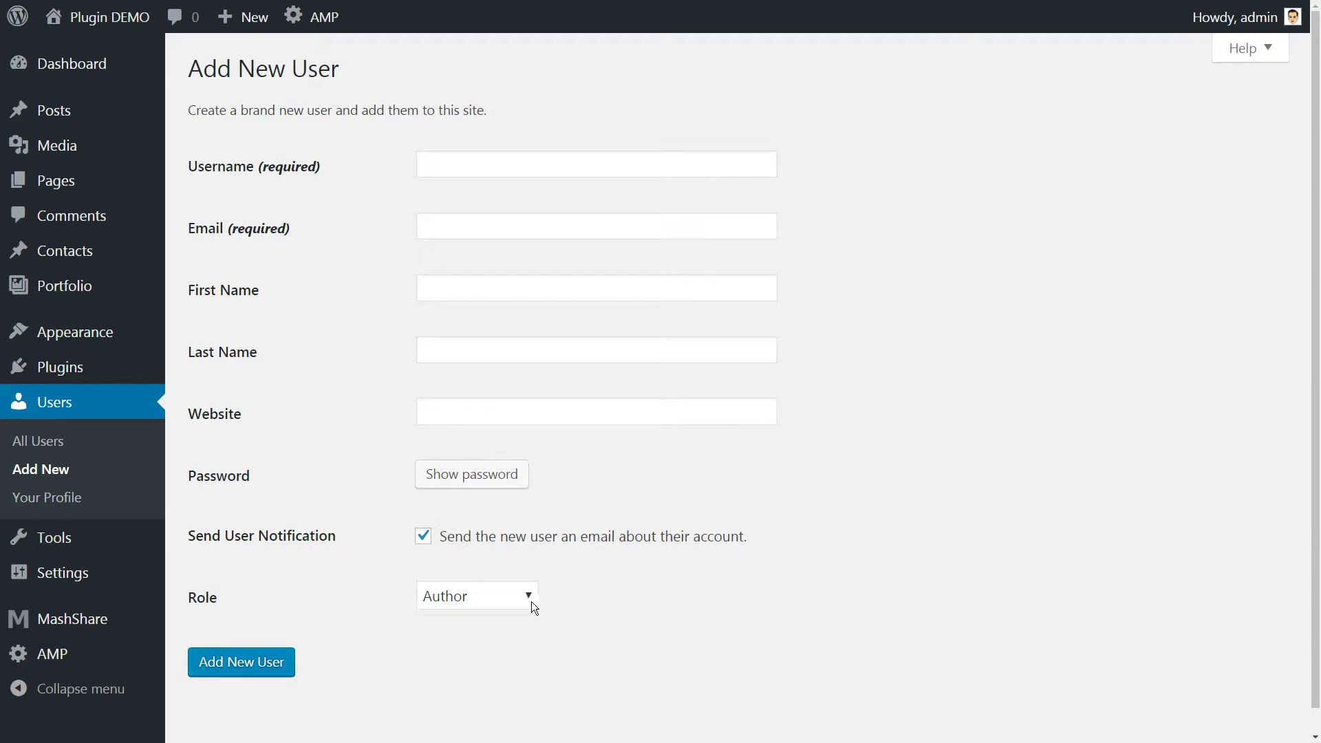
left_click(531, 603)
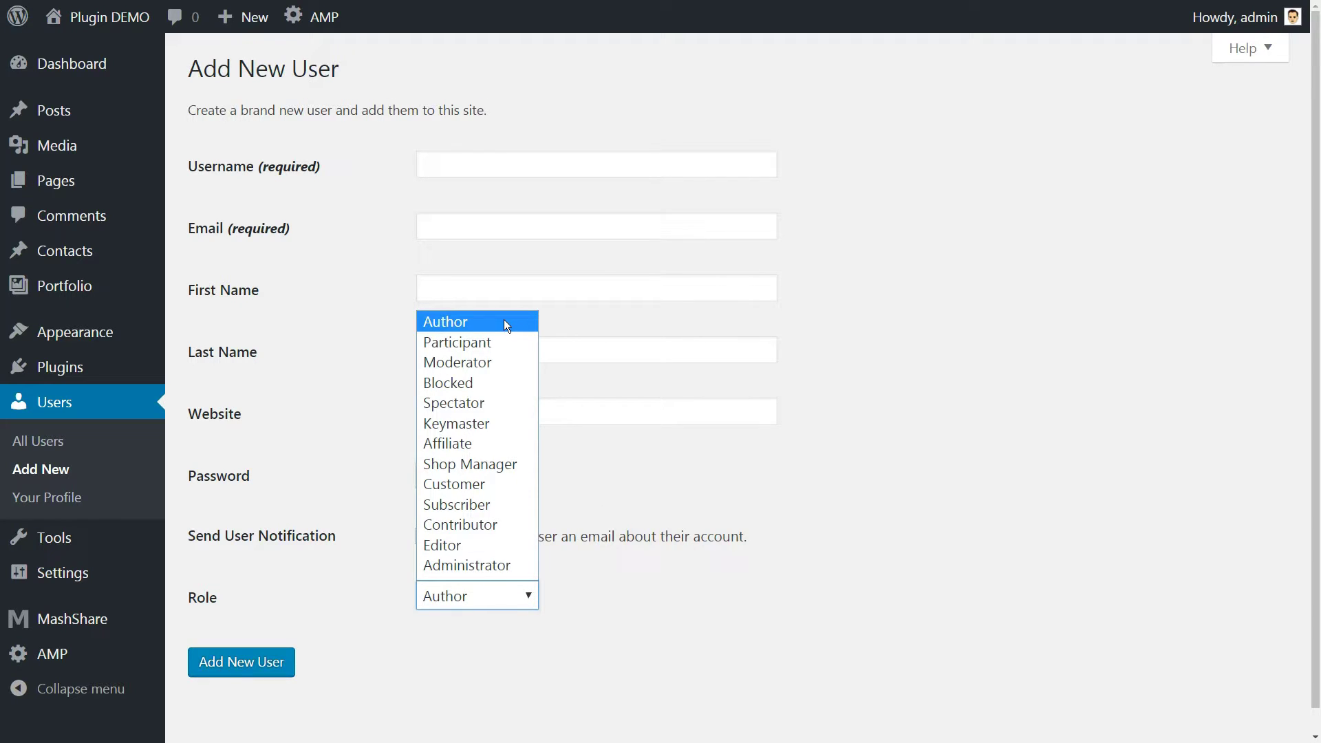
left_click(492, 527)
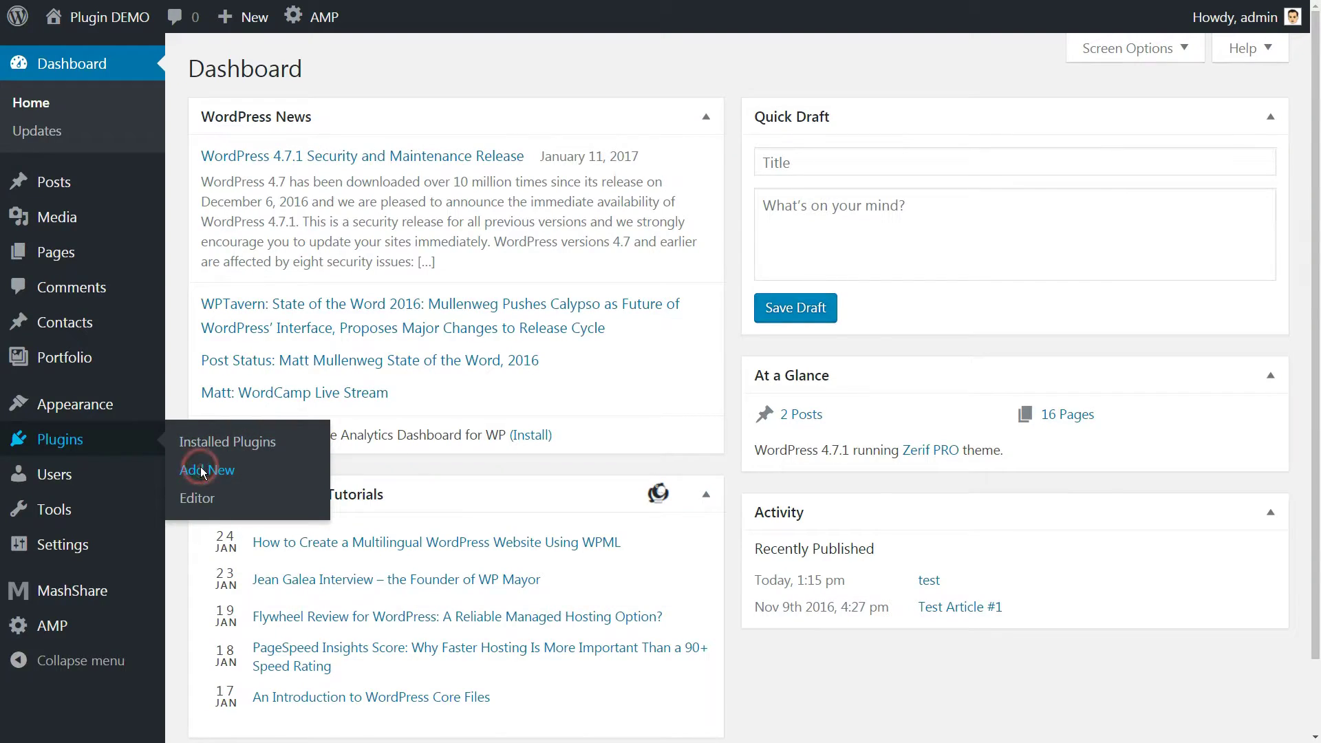
Search the plugin directory for 'starbox' and install Starbox – the Author Box for Humans
left_click(204, 472)
left_click(1147, 126)
type("starbox")
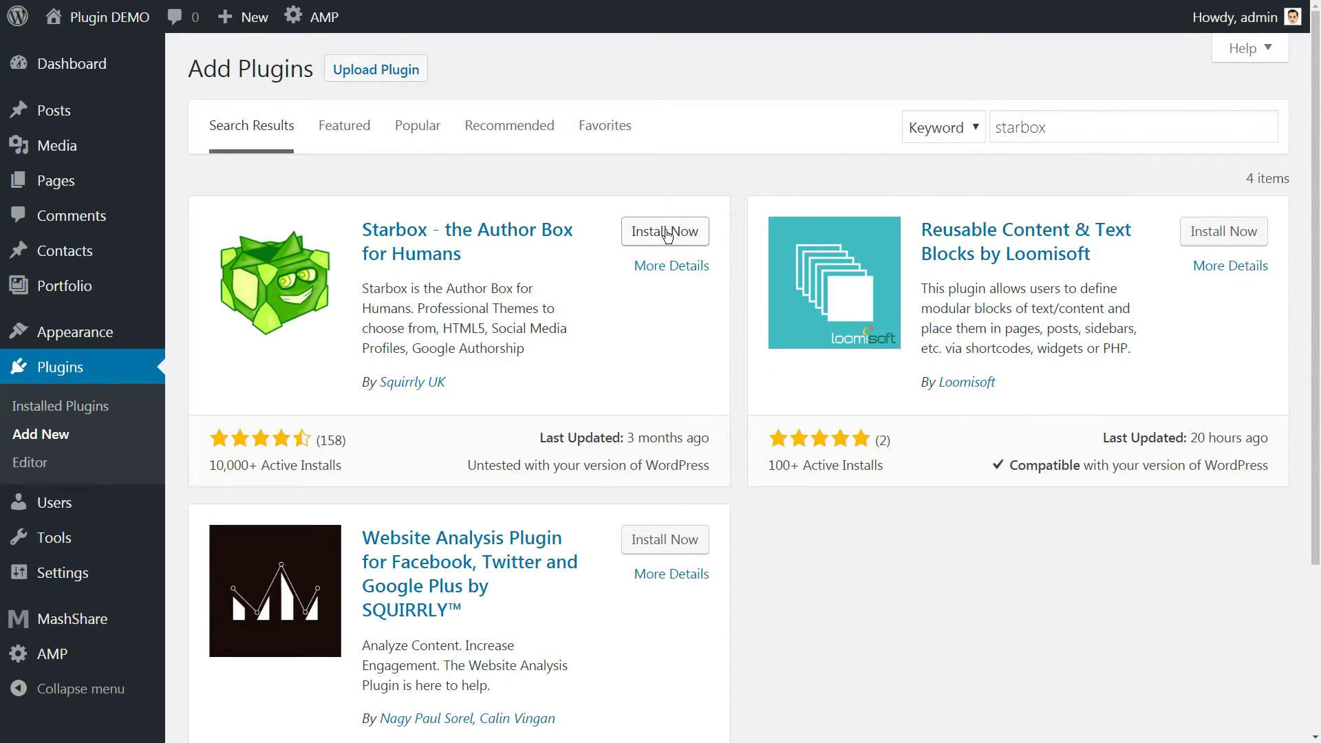
left_click(666, 232)
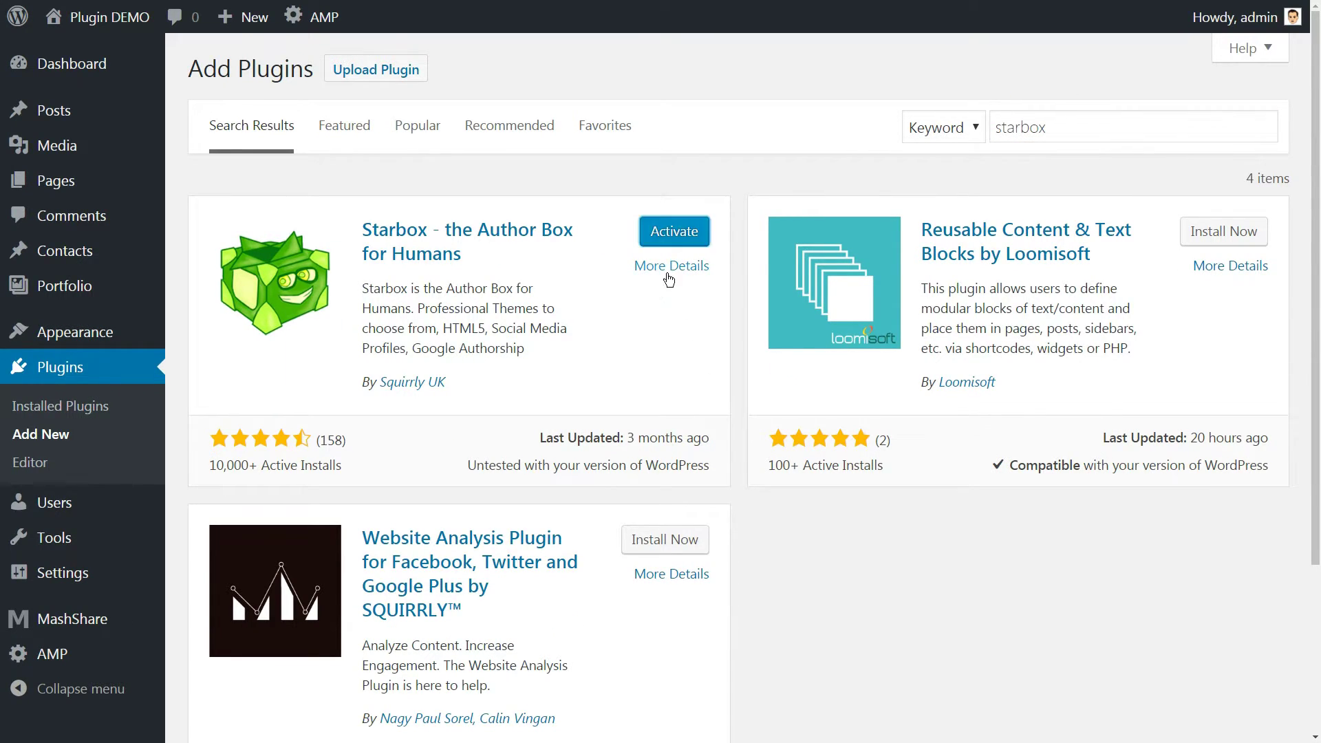
Activate Starbox and show the author box on posts and custom post types, not pages or feed
left_click(674, 231)
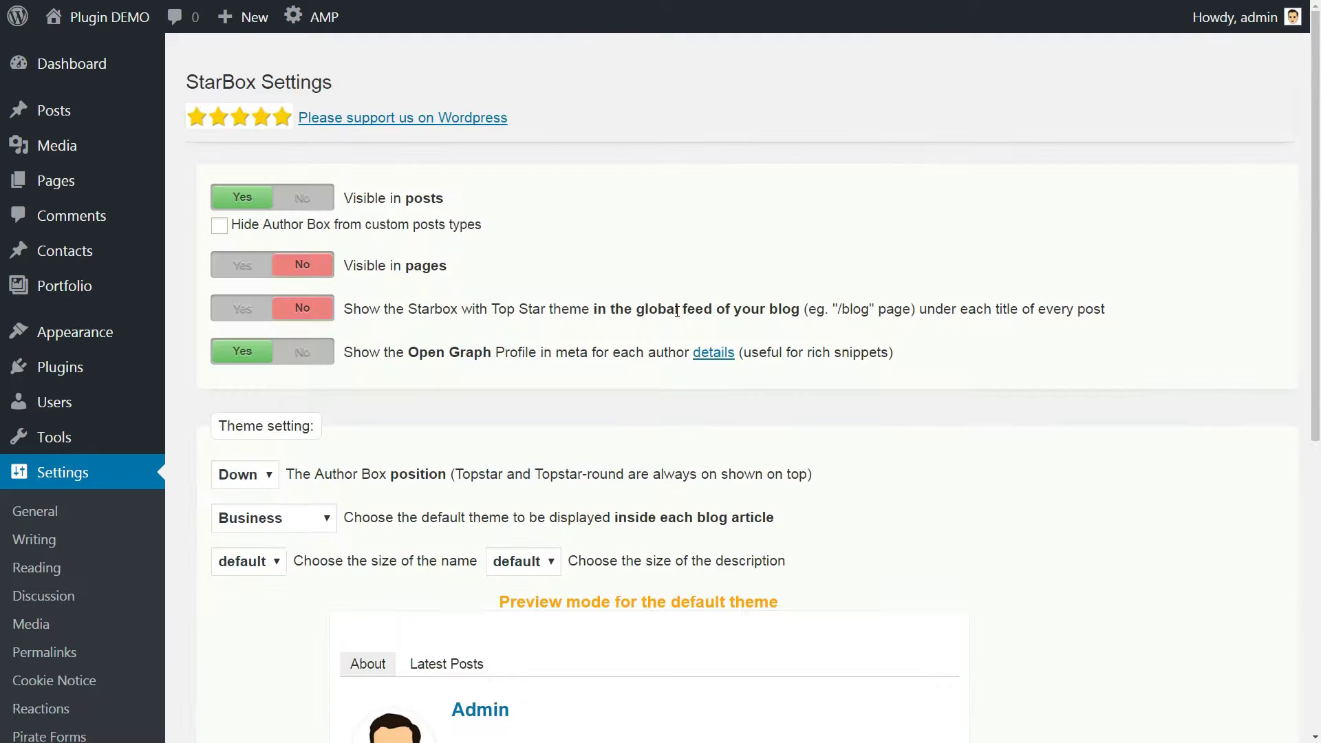
scroll(703, 316, "down", 7)
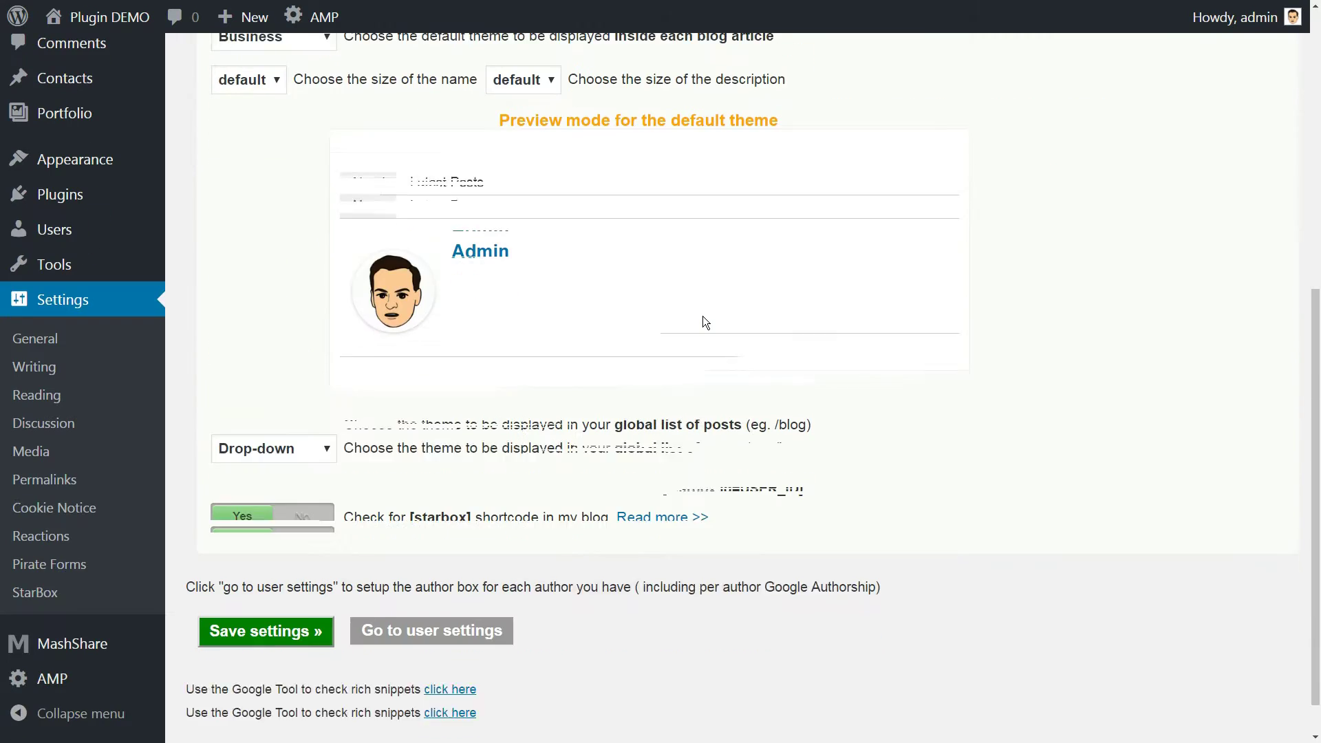
scroll(703, 316, "up", 7)
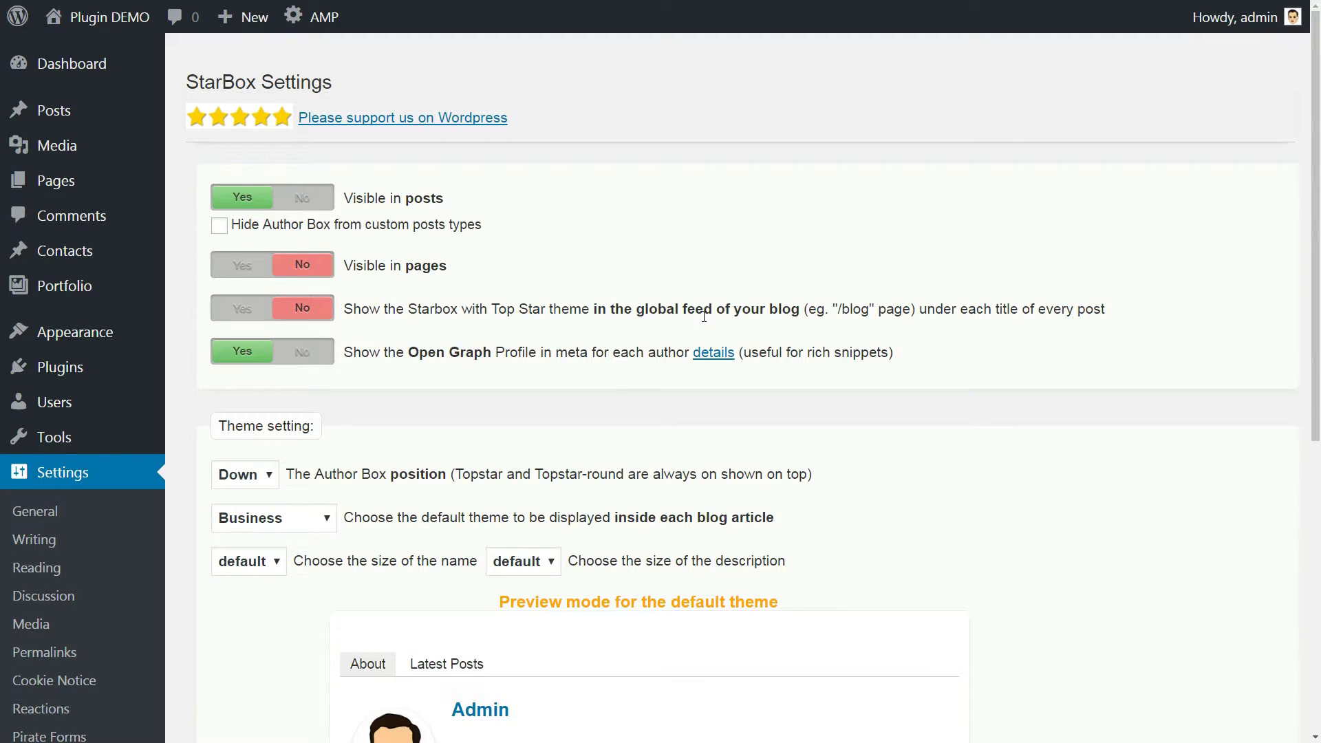
left_click(297, 201)
left_click(240, 200)
left_click(219, 229)
left_click(220, 231)
left_click(241, 266)
left_click(246, 308)
left_click(311, 307)
left_click(303, 267)
Keep position Down, Business theme and default name/description sizes, then preview Latest Posts
scroll(784, 271, "down", 1)
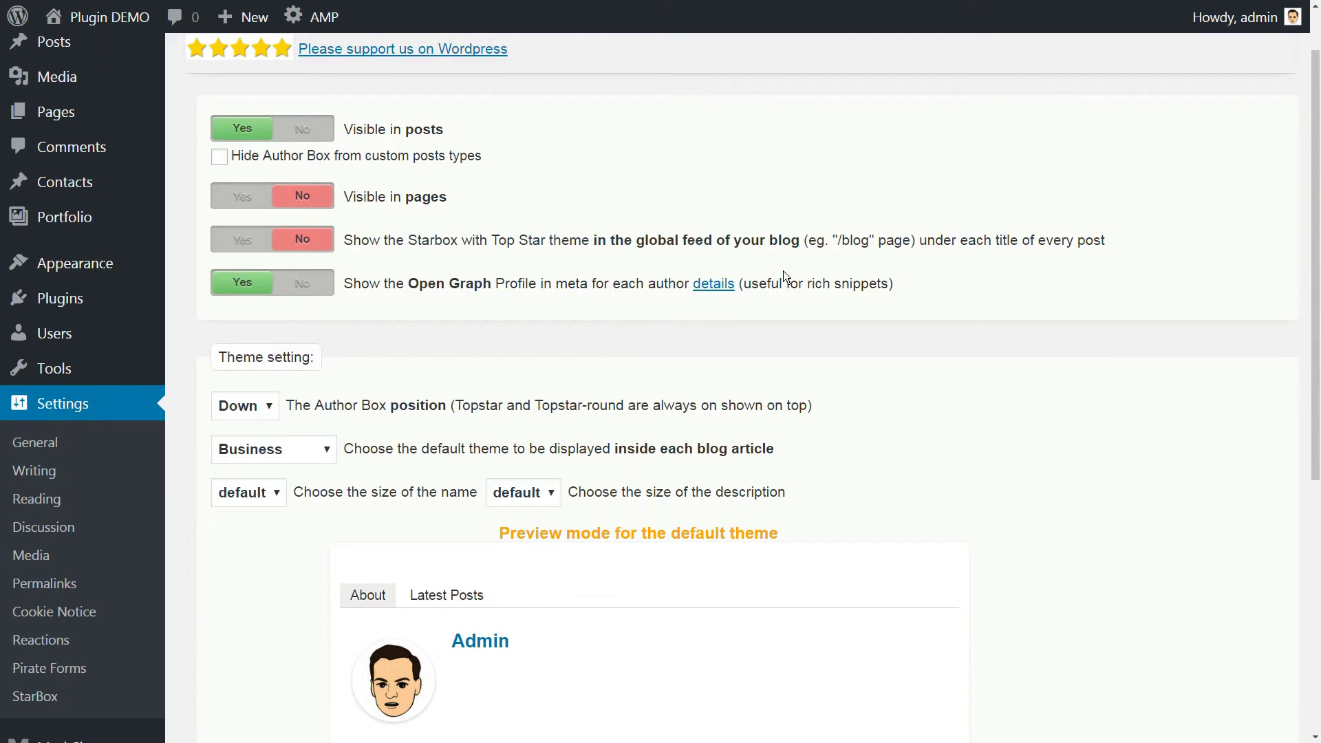
scroll(784, 275, "down", 4)
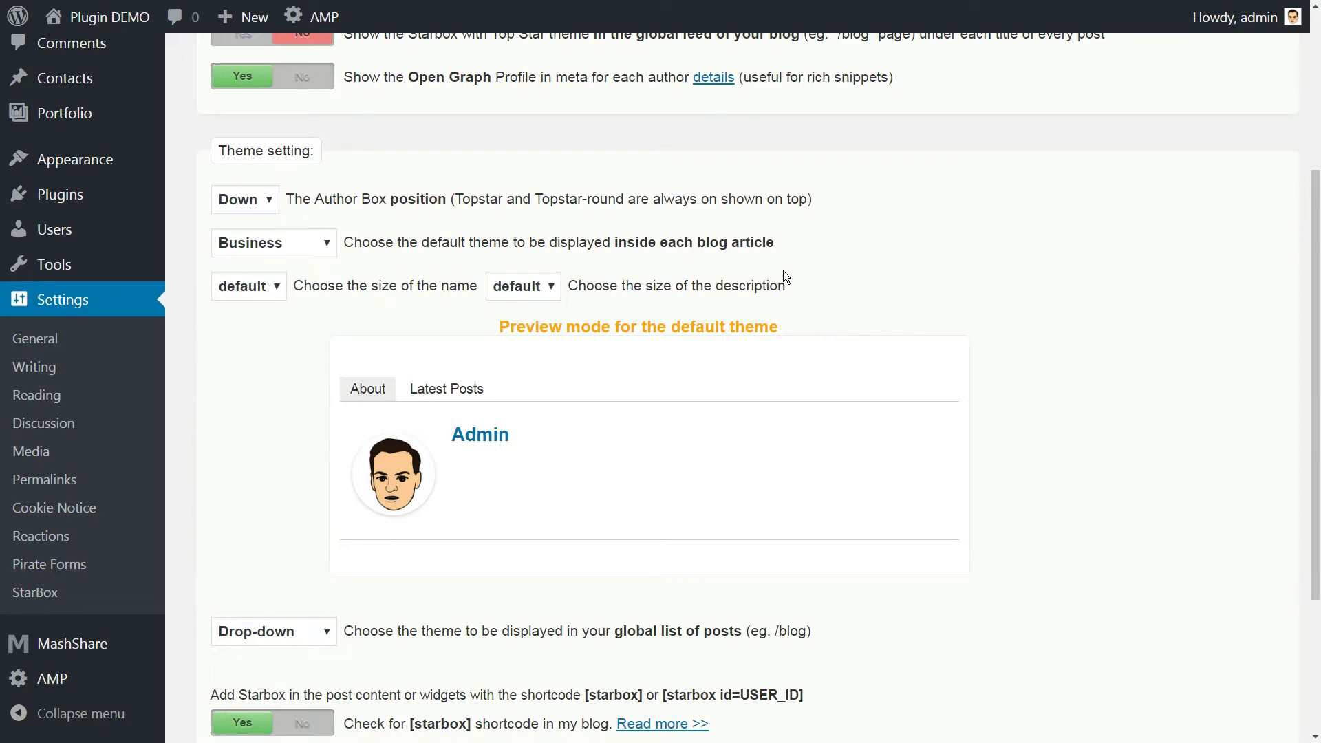
left_click(269, 131)
left_click(262, 171)
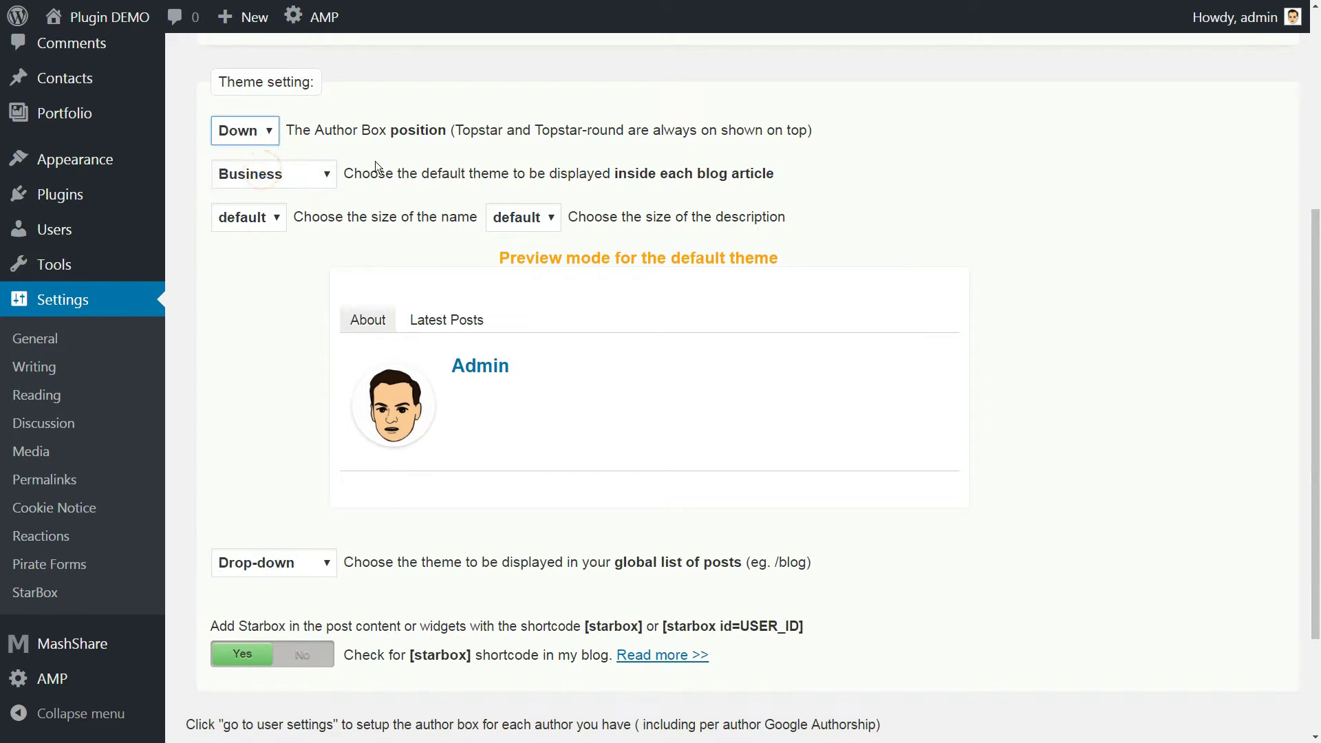
left_click(327, 174)
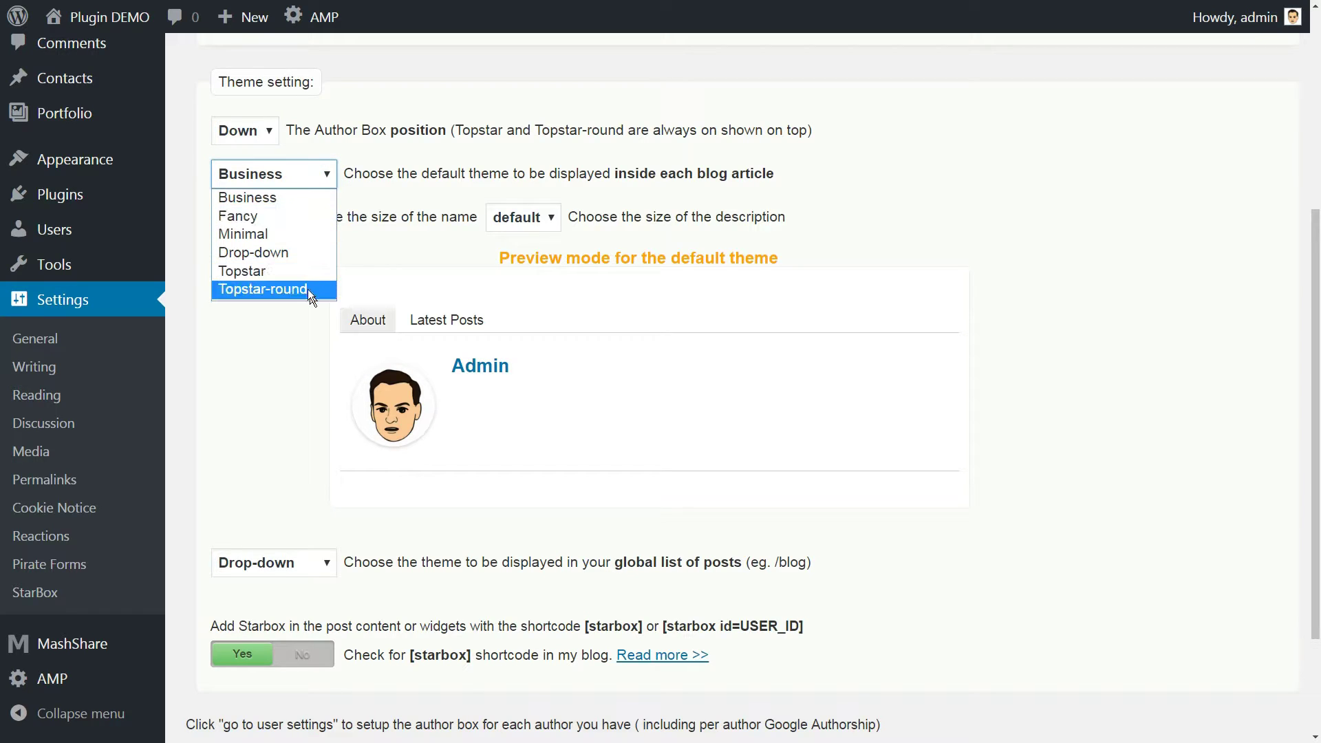
left_click(315, 198)
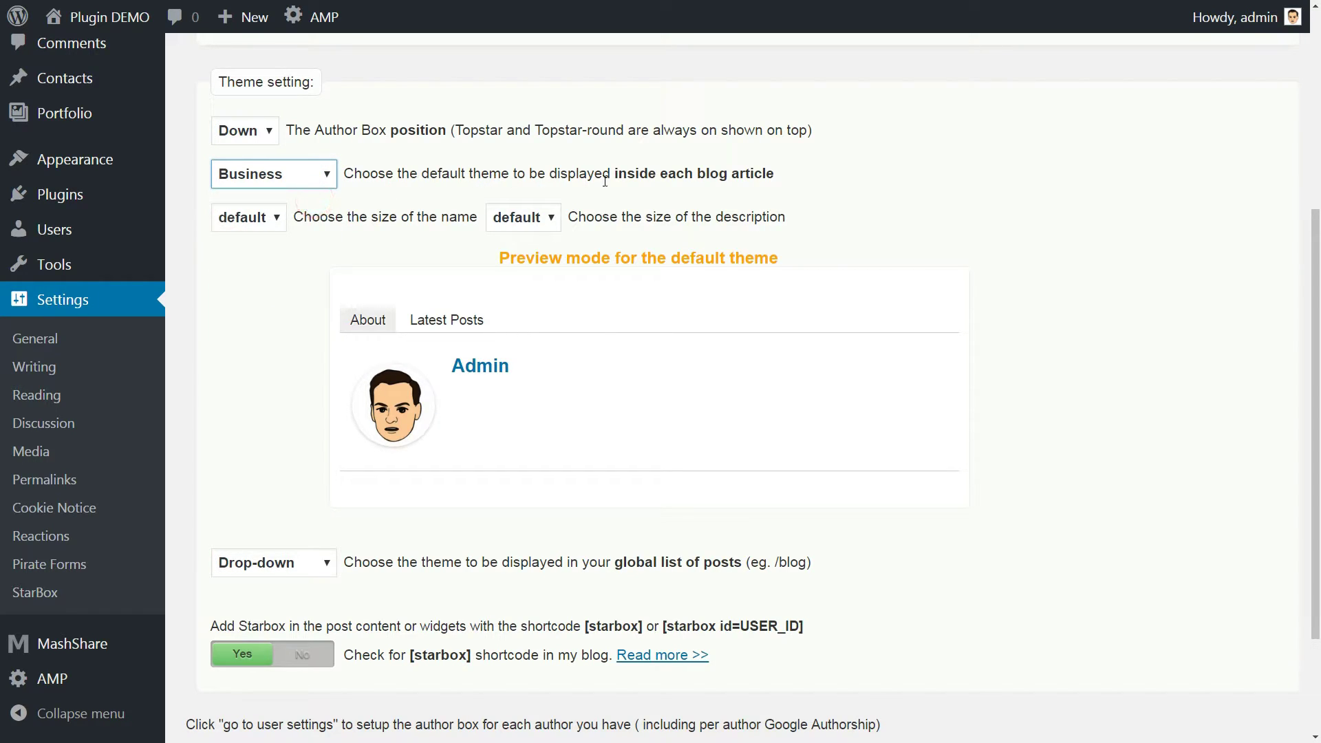
left_click(327, 176)
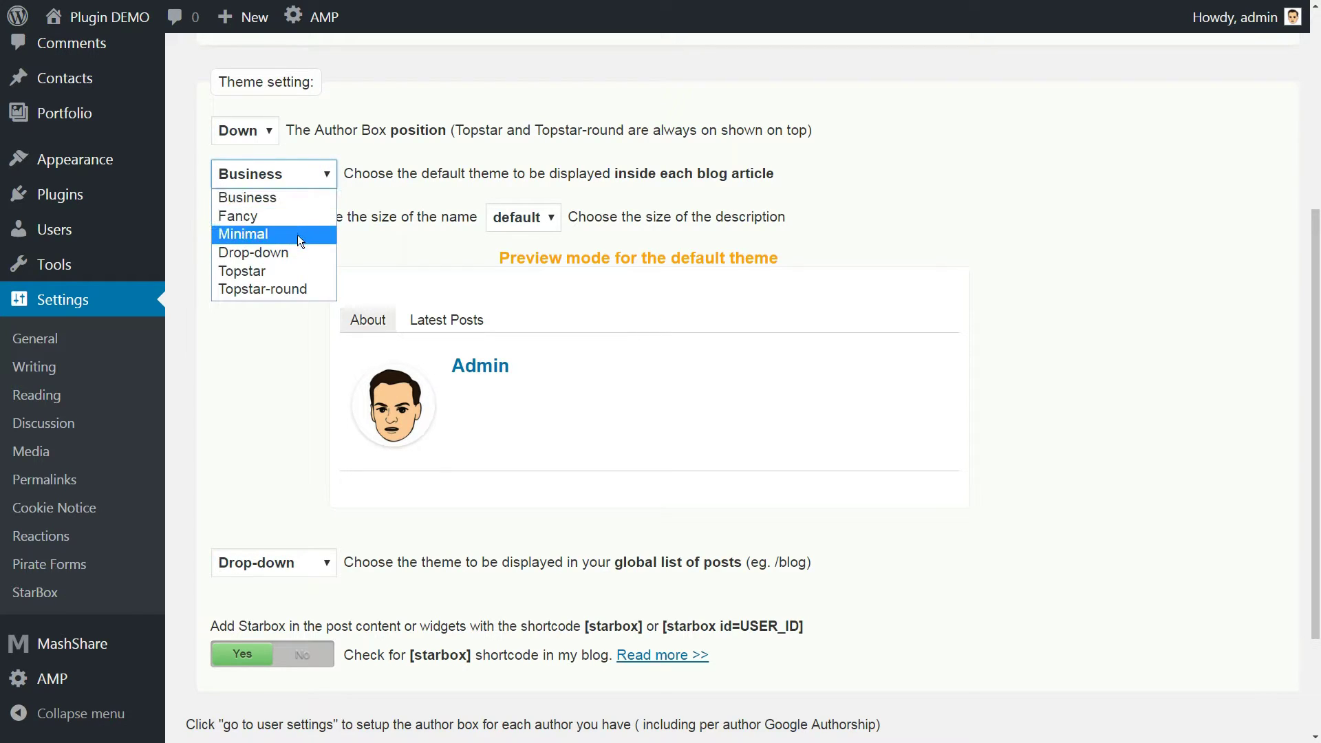
left_click(295, 204)
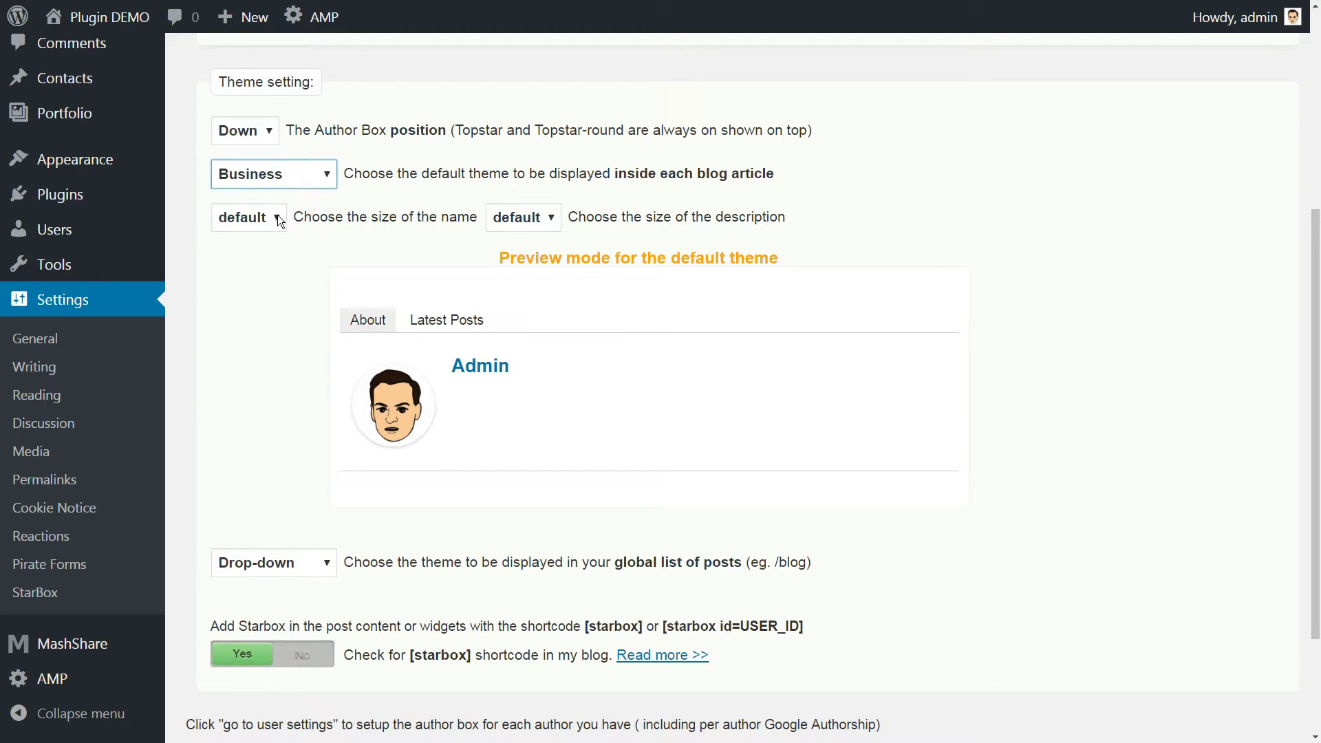
left_click(278, 218)
left_click(278, 218)
left_click(547, 216)
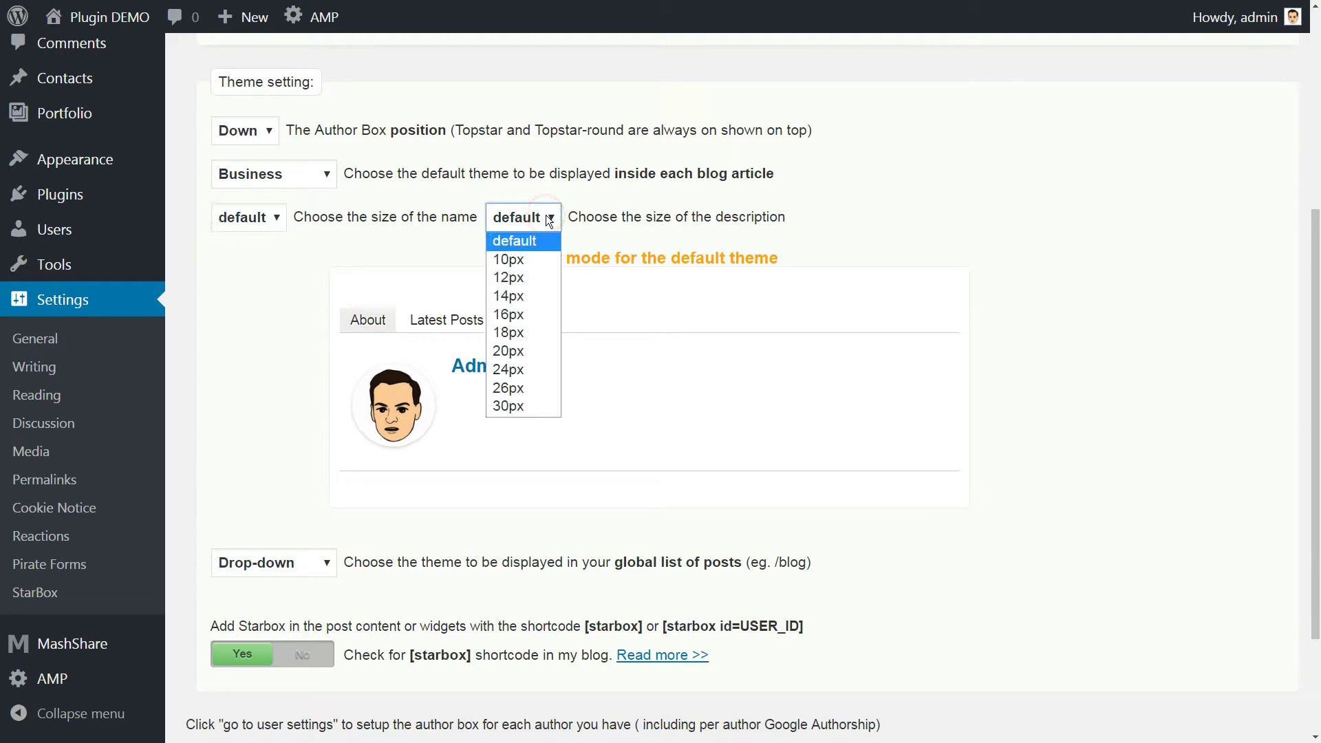
left_click(547, 216)
left_click(466, 320)
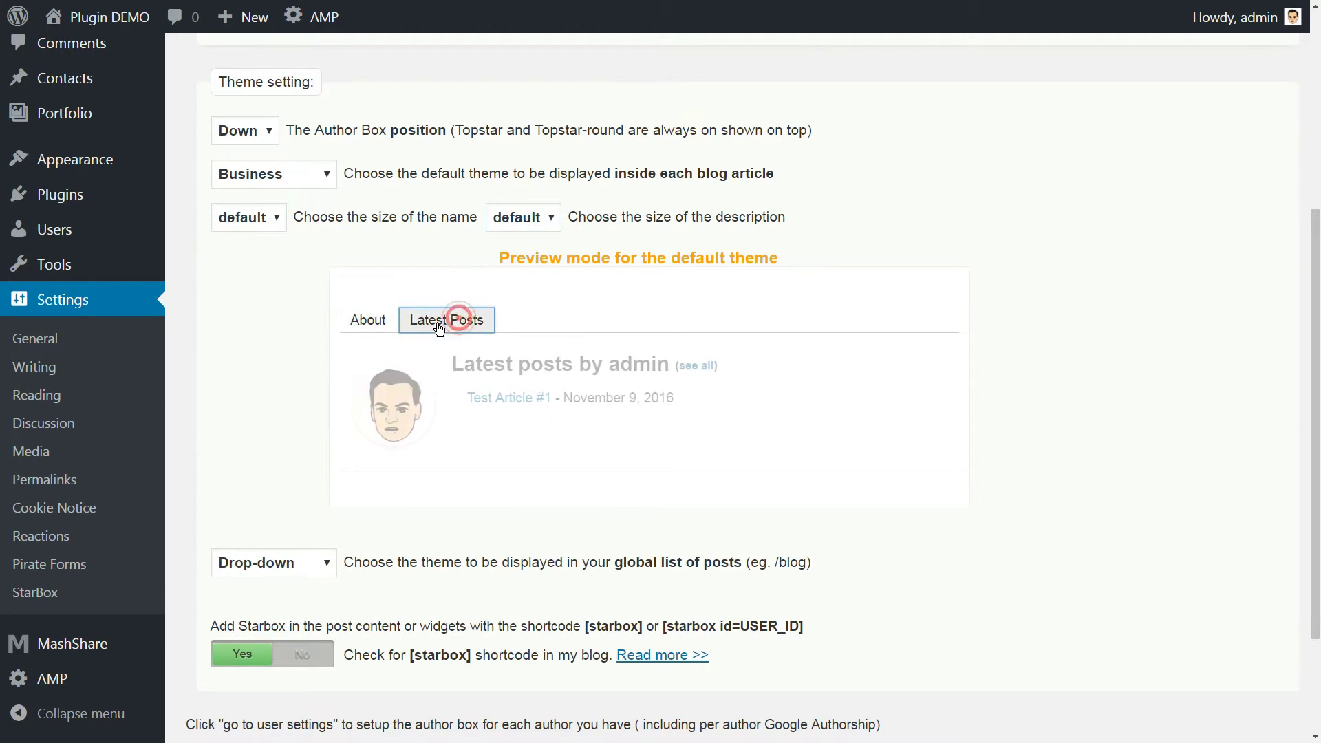
Return the preview to About and go to your profile's StarBox settings section
left_click(368, 320)
scroll(378, 330, "down", 3)
mouse_move(42, 236)
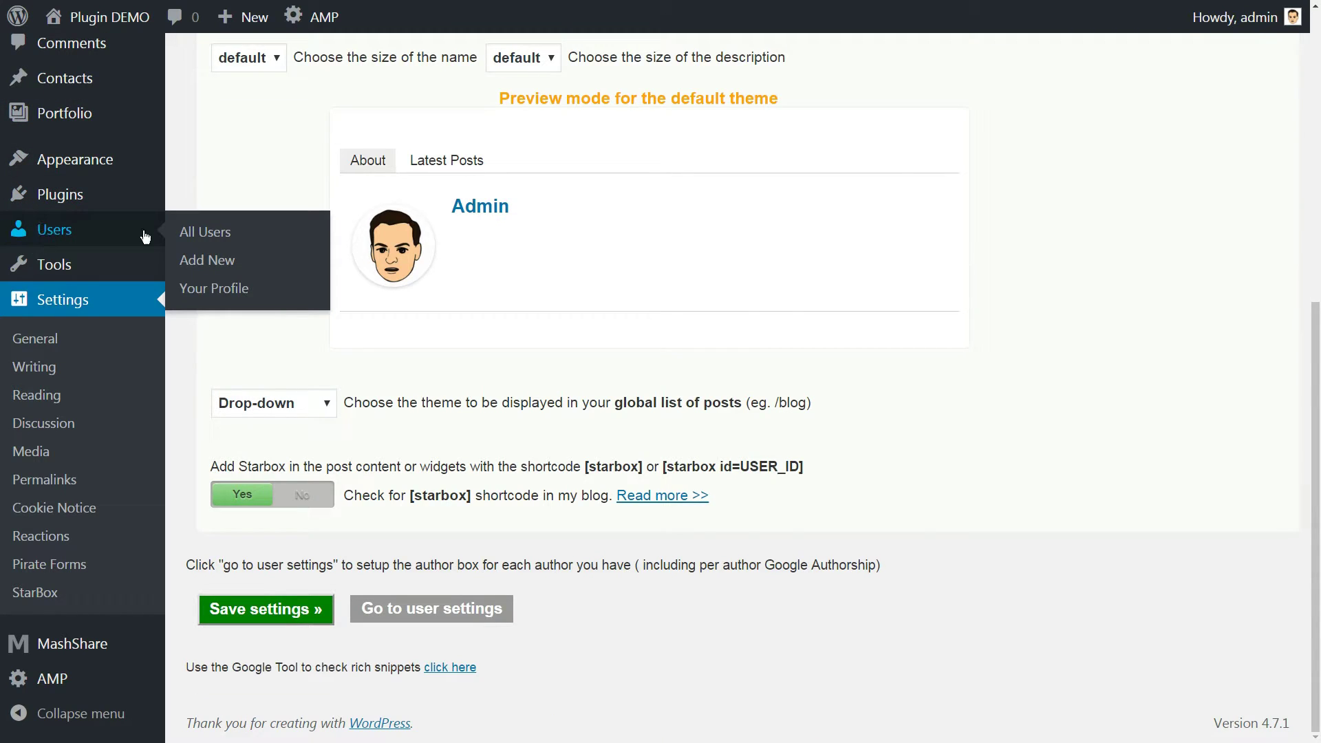
left_click(214, 287)
scroll(775, 456, "down", 15)
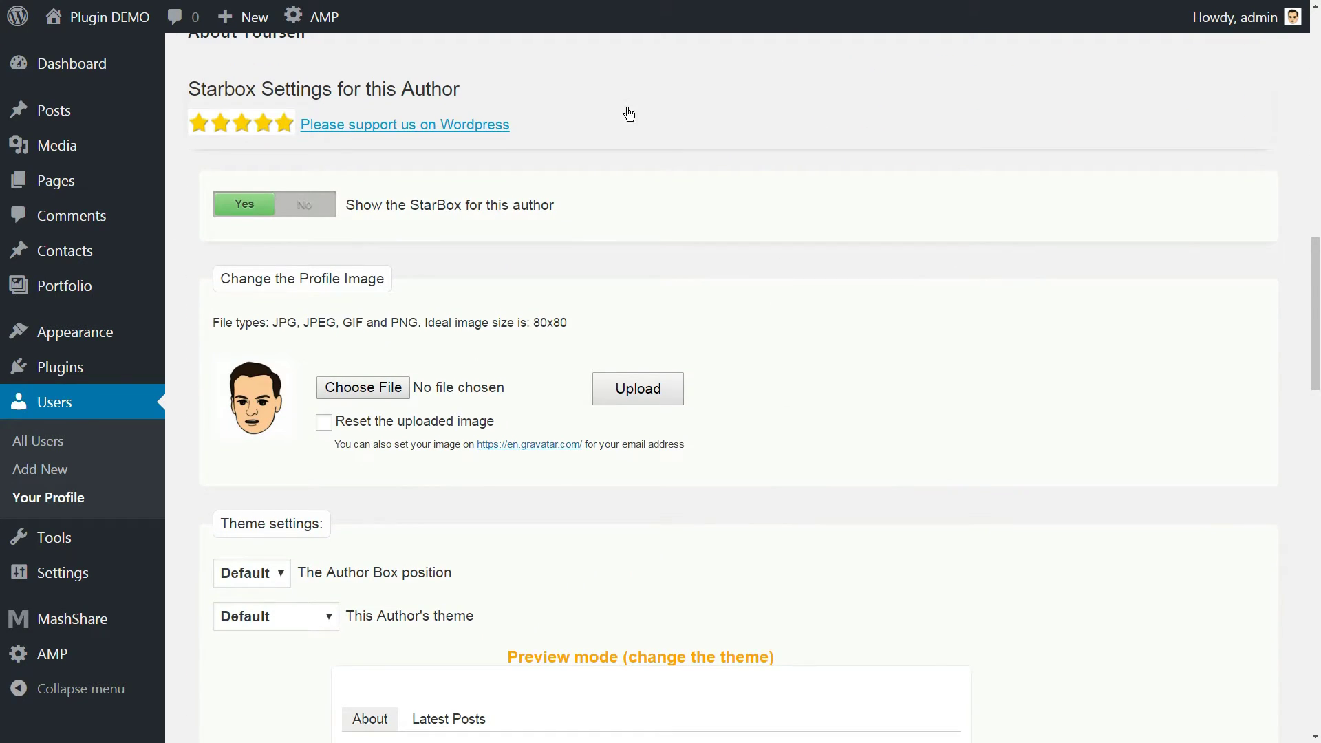
left_click_drag(479, 90, 184, 85)
left_click(480, 85)
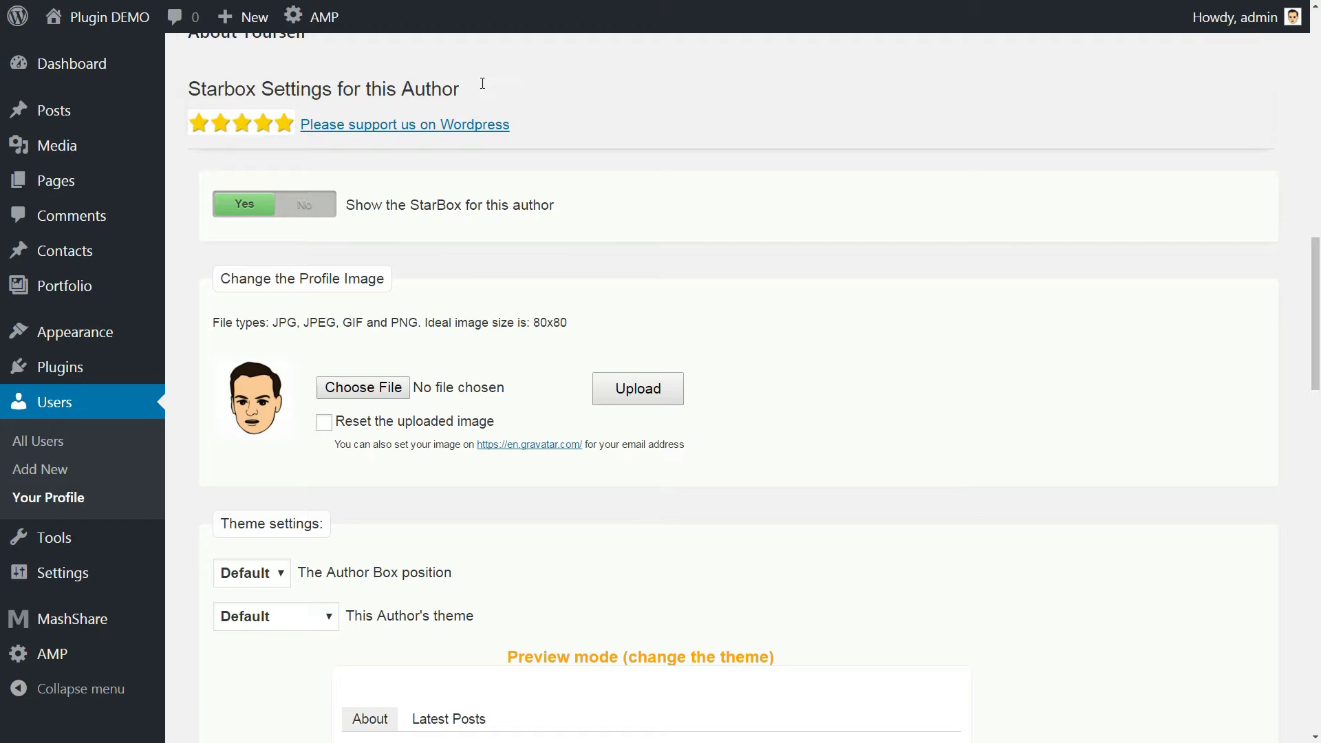
scroll(440, 206, "down", 1)
Upload man-156584_640.png as the profile image and set the author theme to Business
left_click(370, 319)
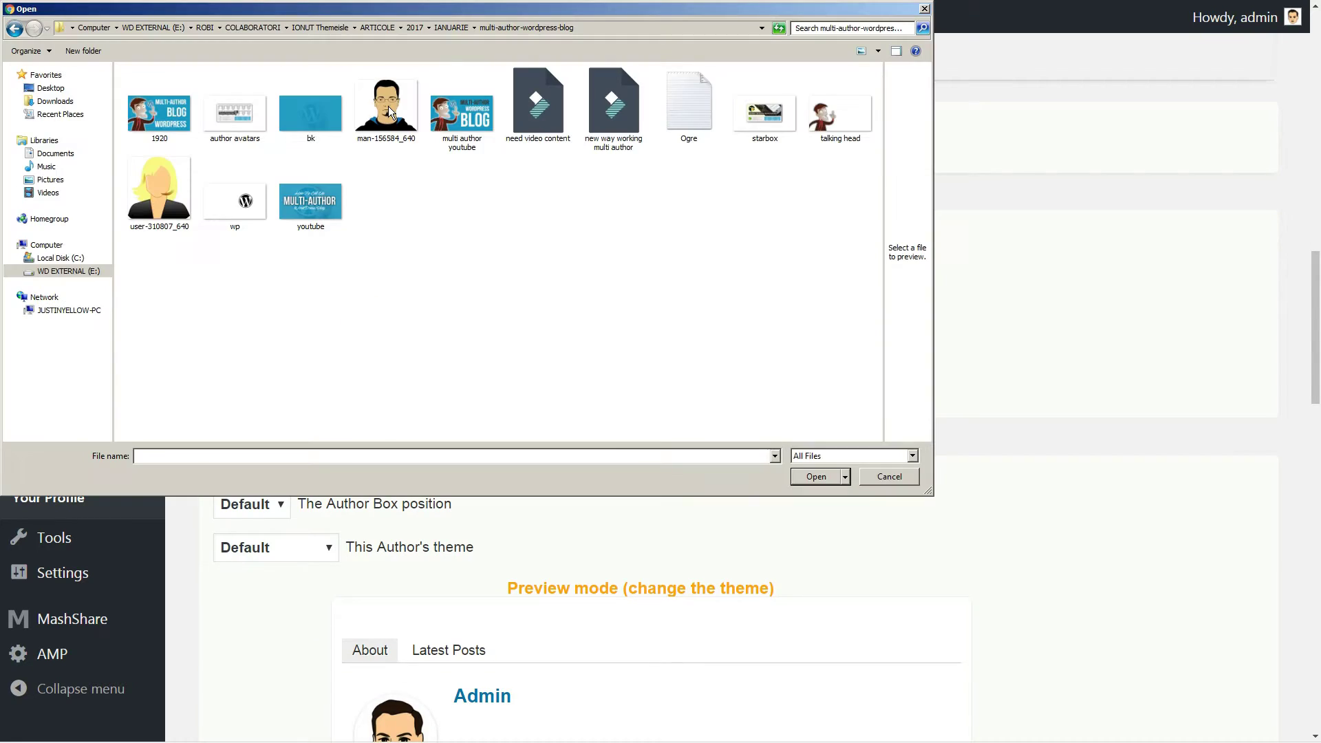
left_click(388, 106)
left_click(823, 476)
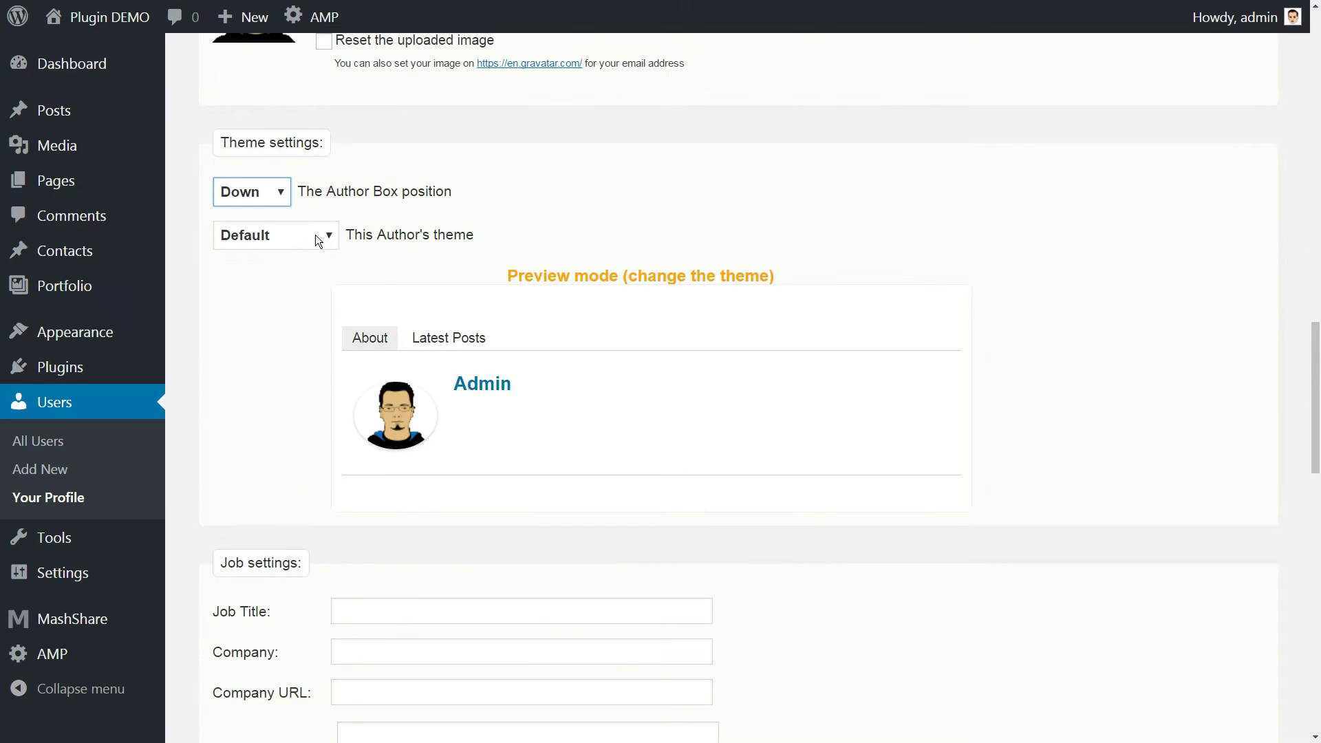
left_click(315, 234)
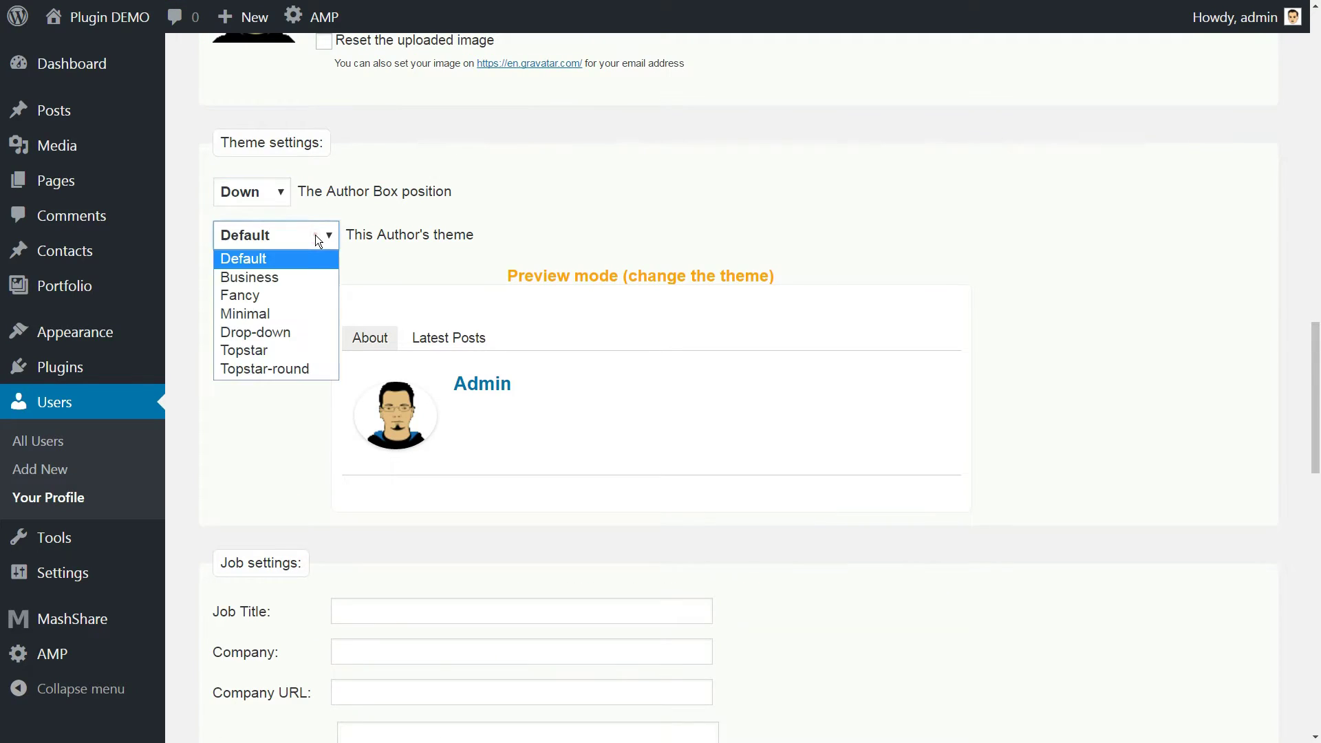
left_click(310, 276)
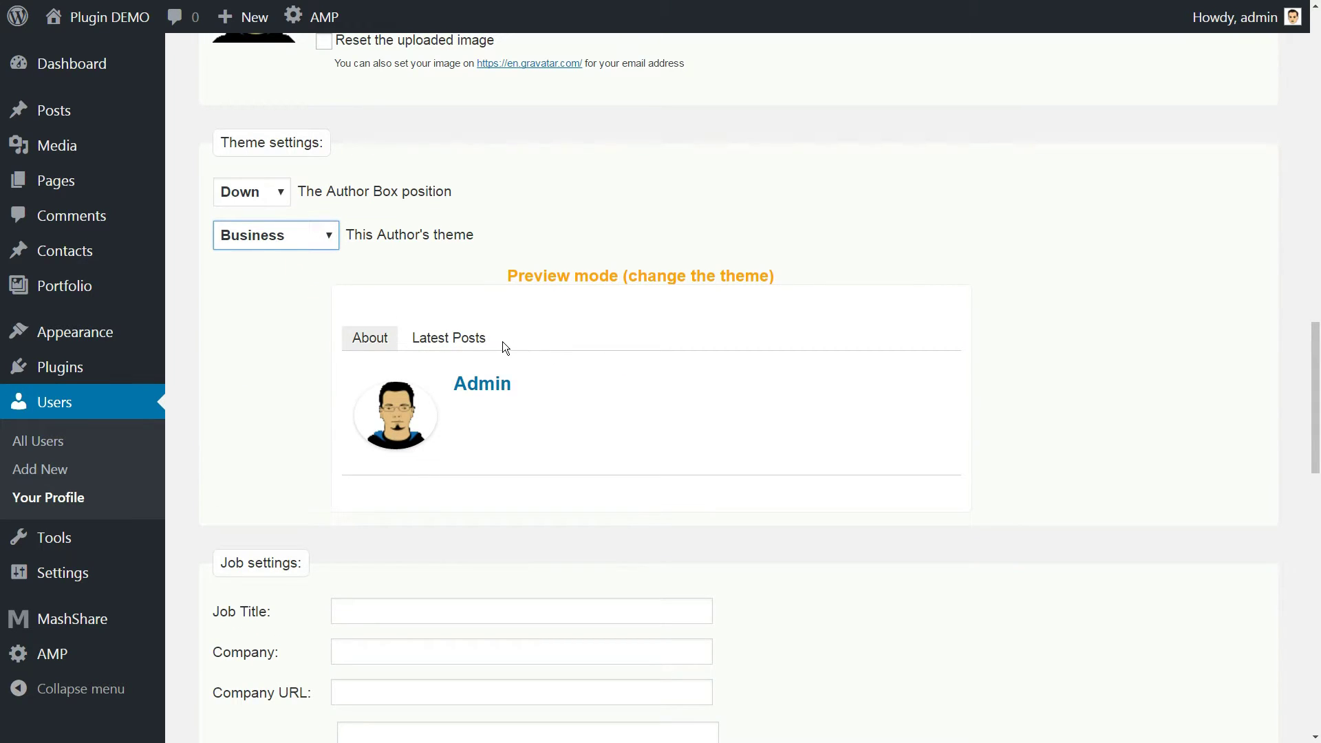
left_click(474, 338)
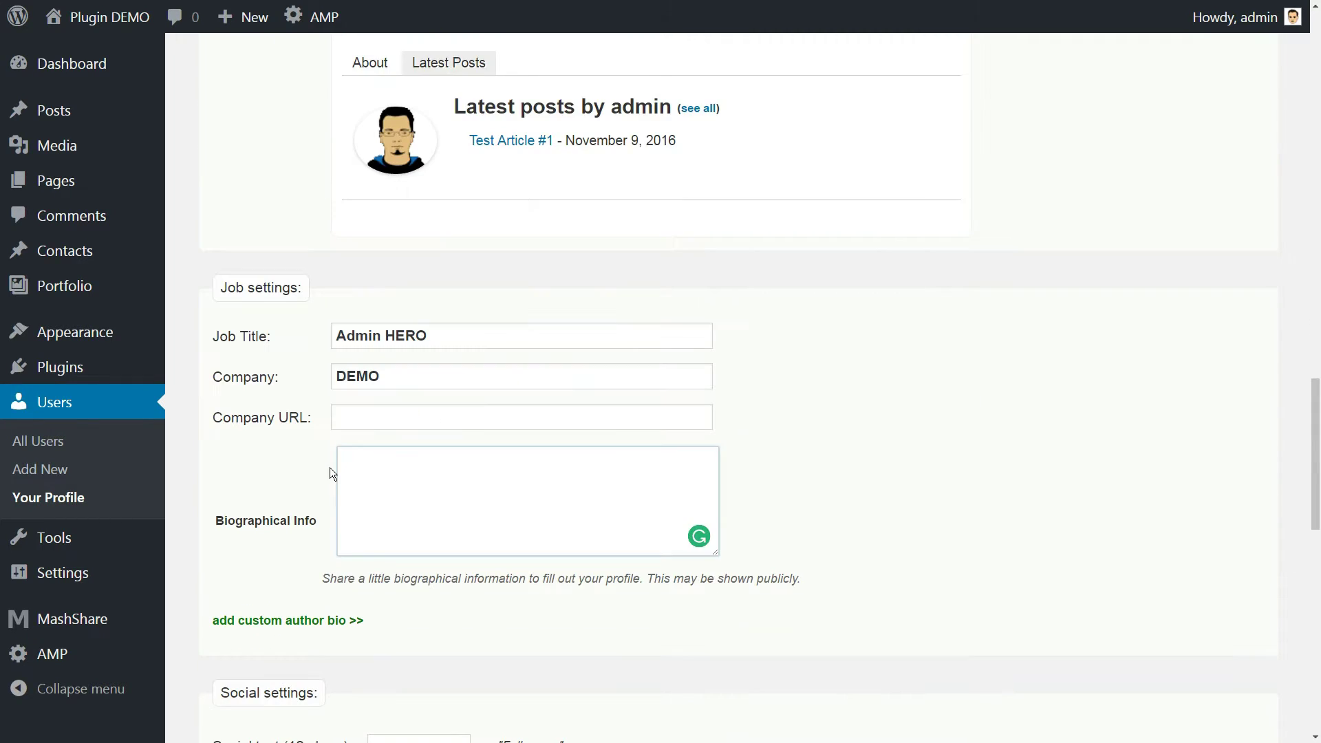
Enter 'bio details' and 'Follow' text, then fill the Twitter and Facebook link fields
type("bio details here")
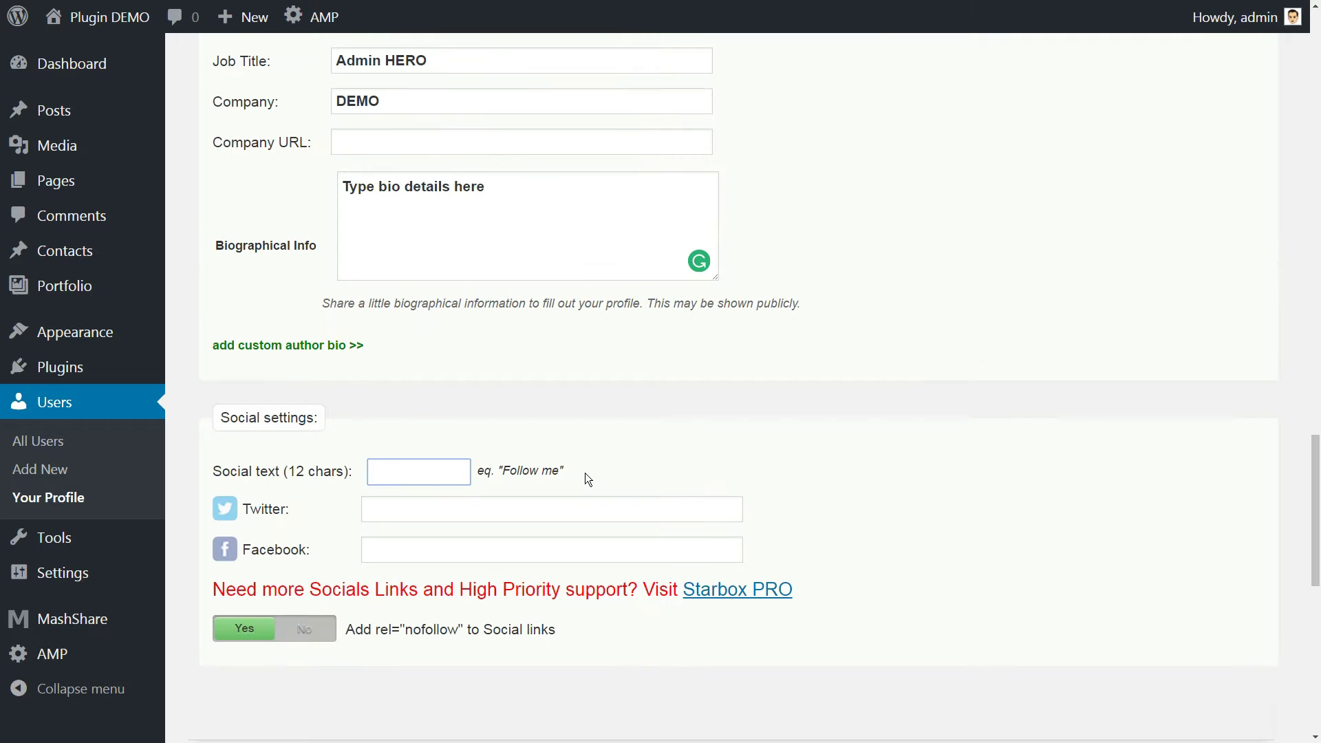
type("Follow")
left_click(456, 506)
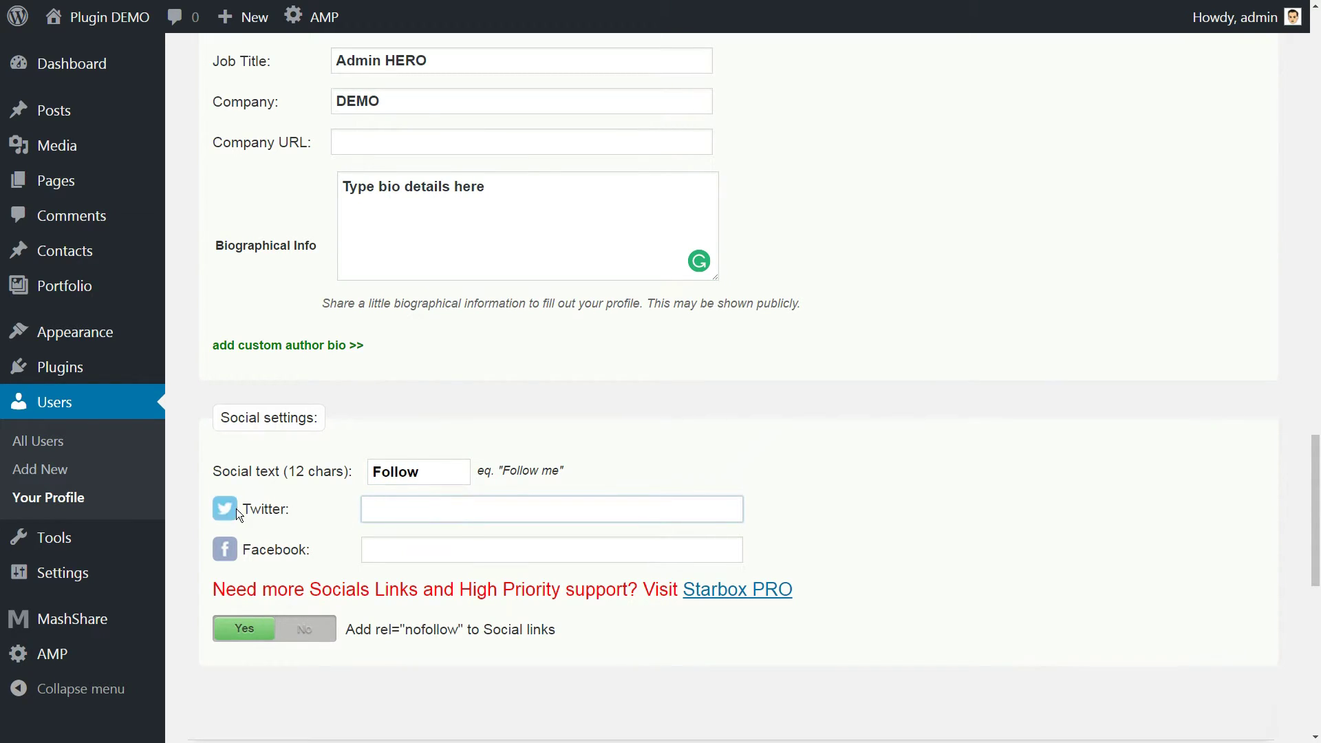
left_click(373, 547)
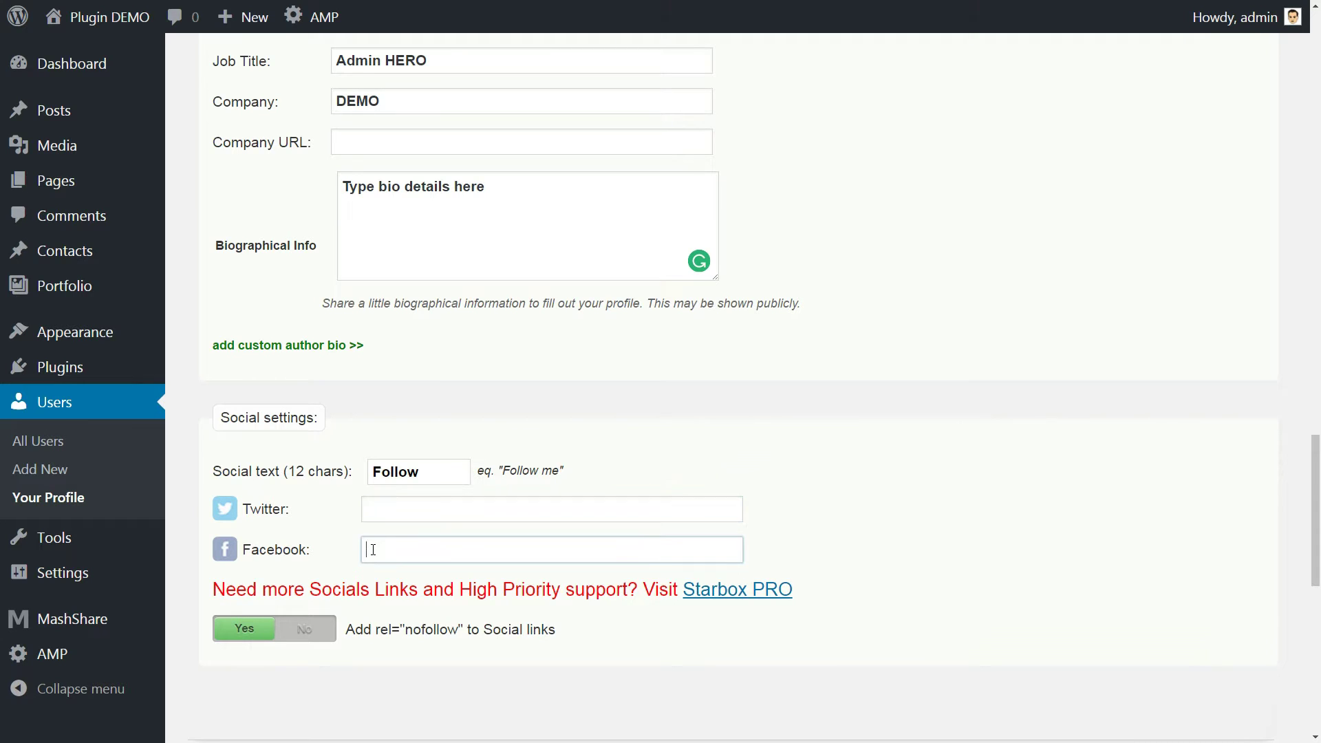
left_click(732, 590)
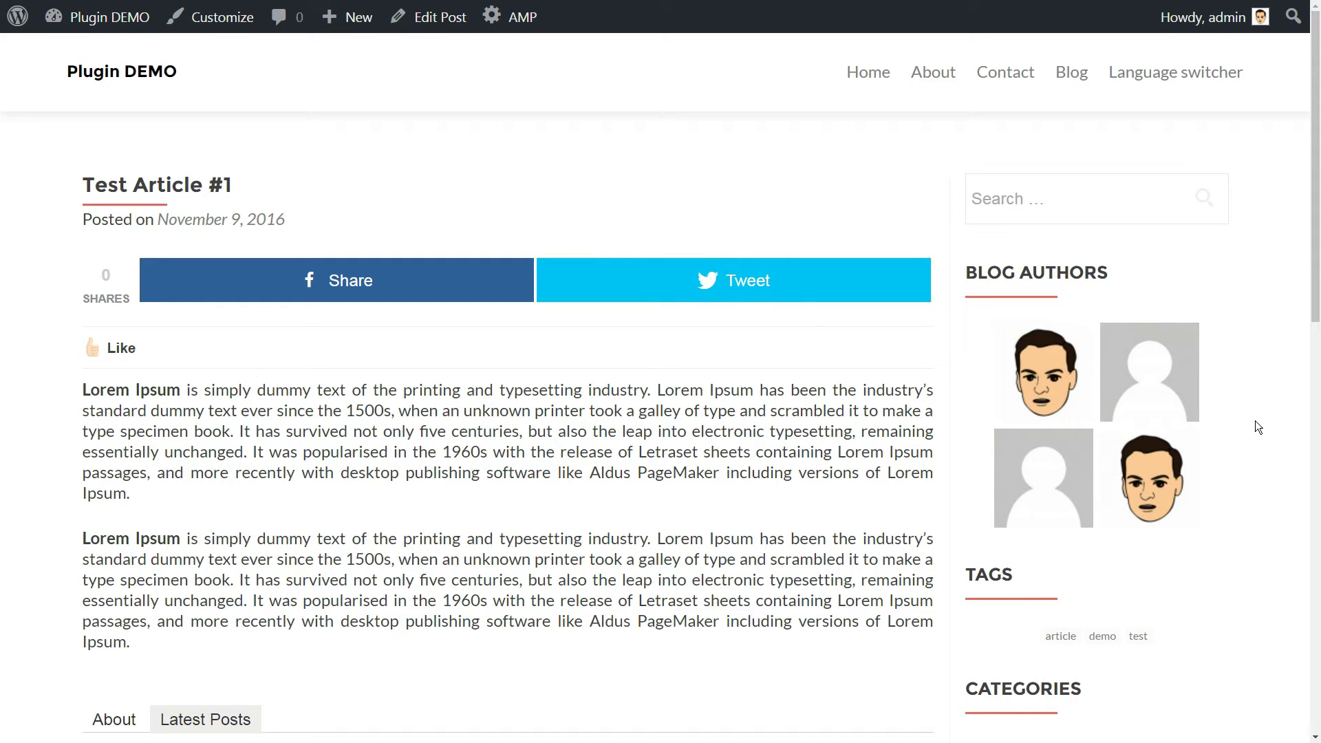
Open the author's post archive from an avatar in the Blog Authors widget
left_click(1050, 384)
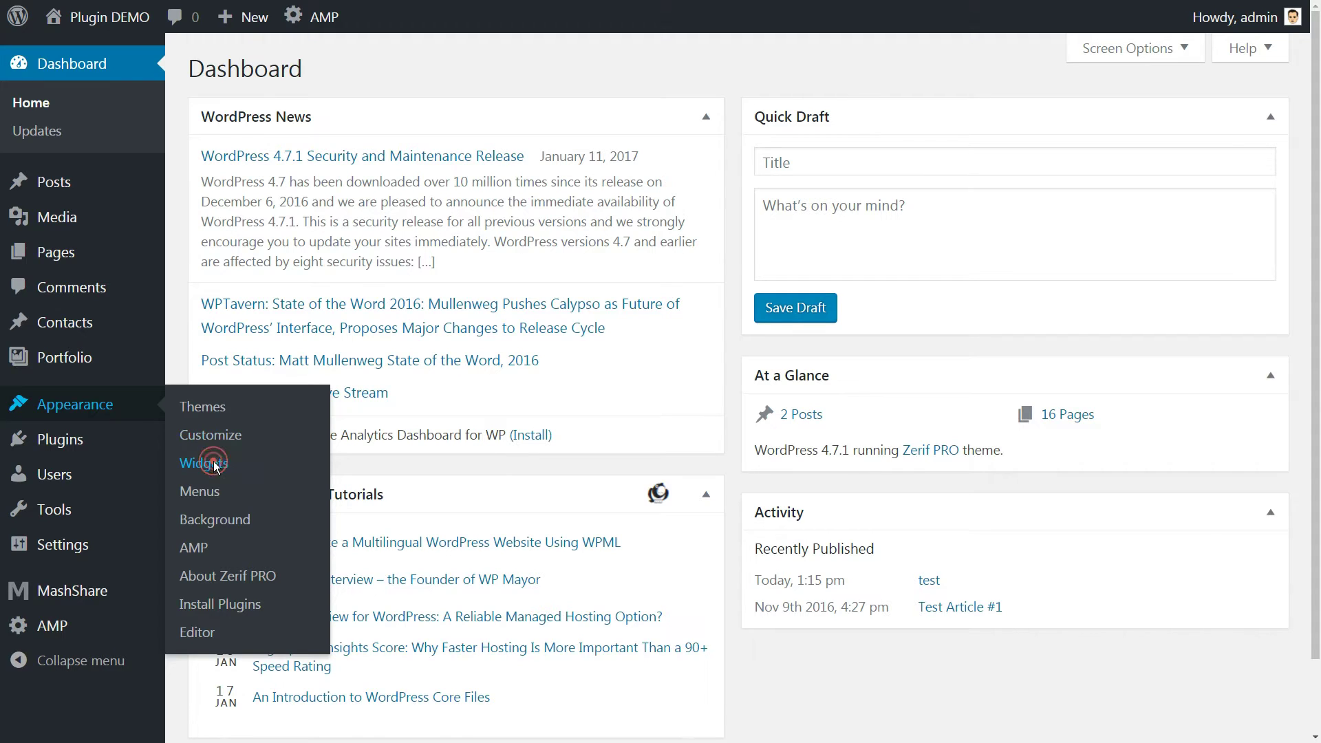
Install and activate the Author Avatars List plugin, then return to Appearance > Widgets
left_click(214, 464)
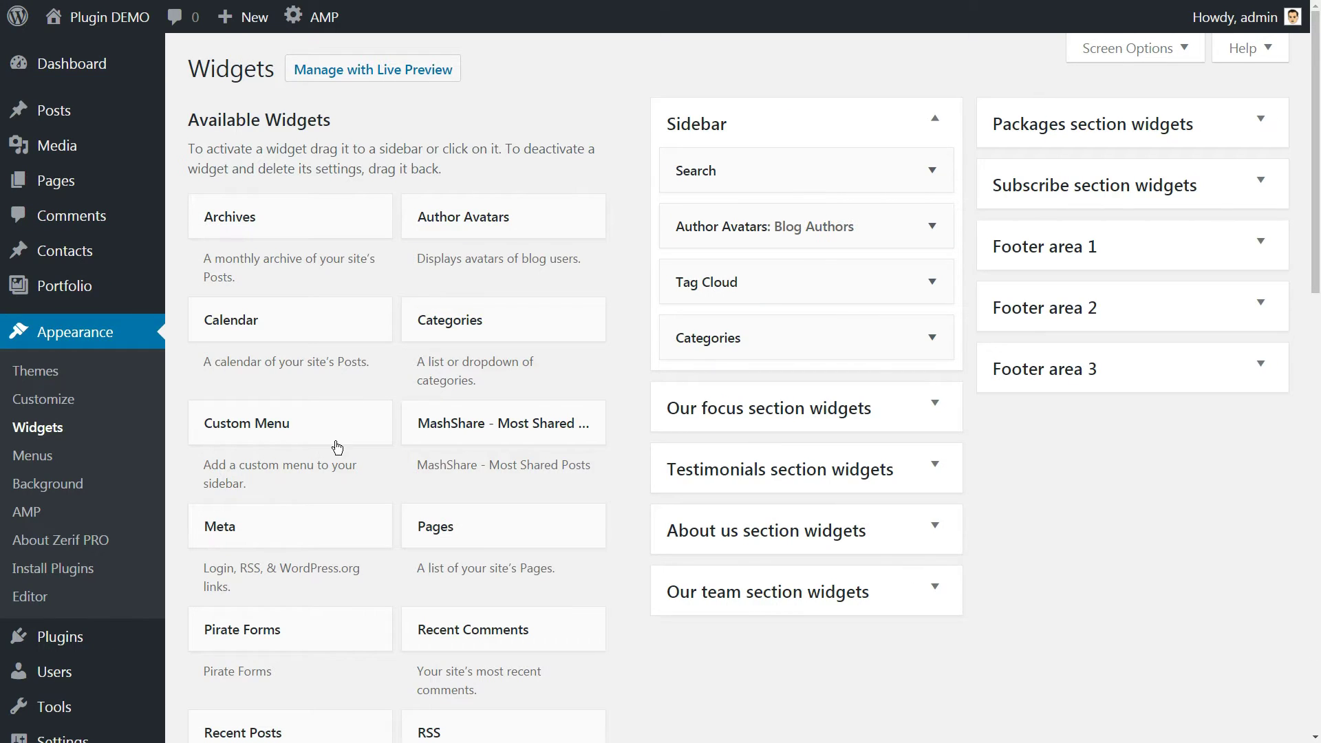
left_click_drag(489, 223, 565, 249)
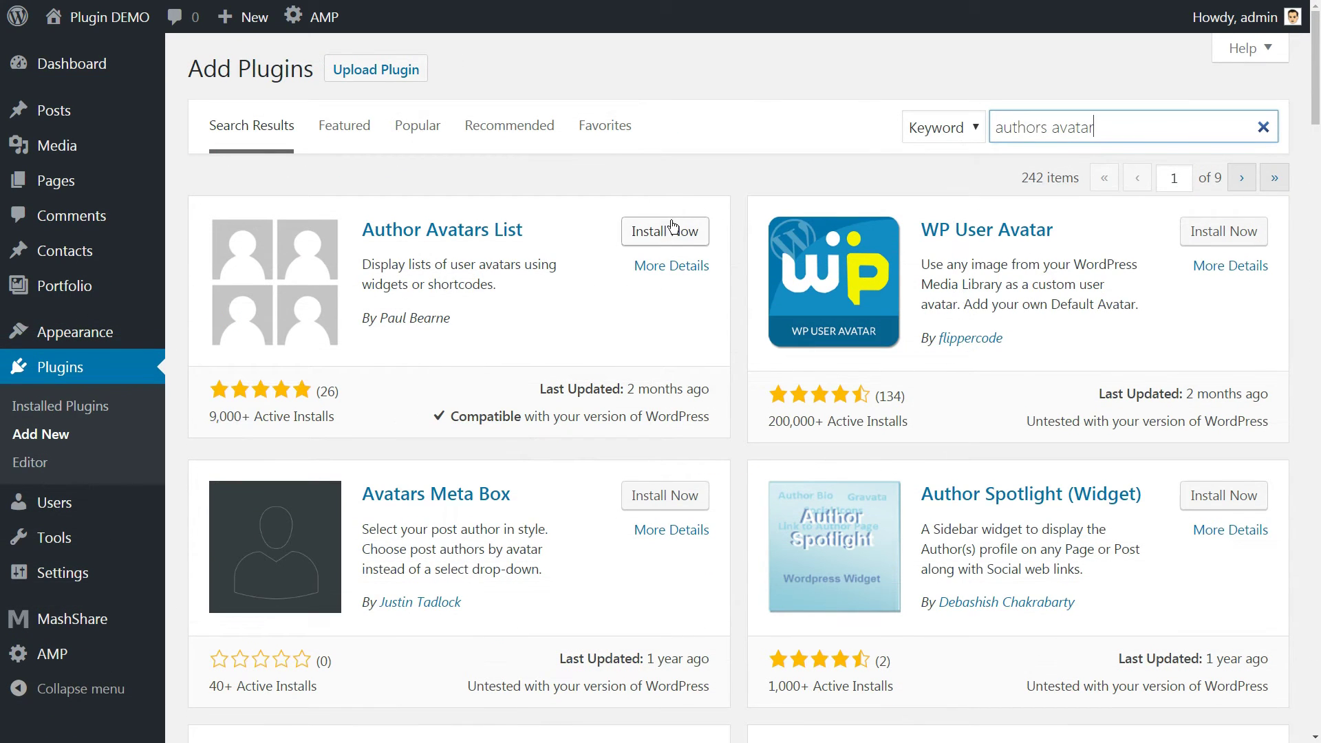
left_click(673, 229)
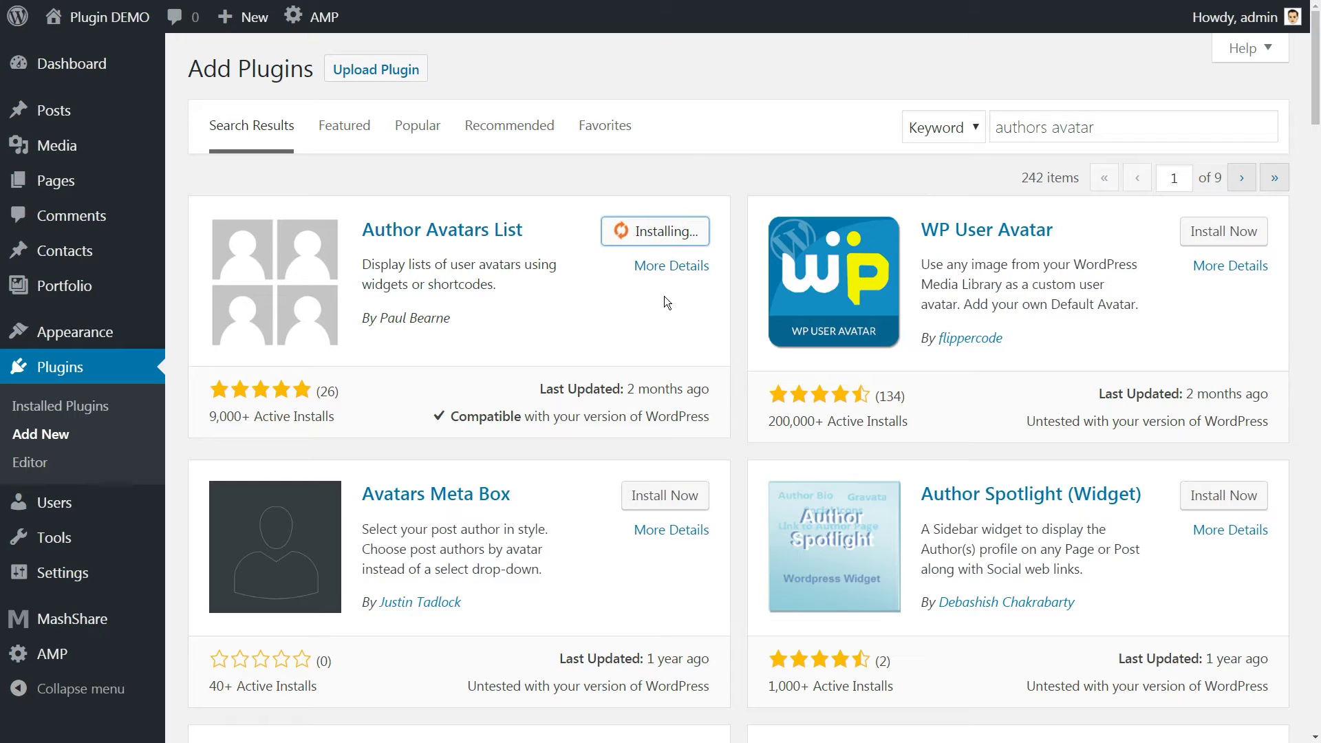
left_click(675, 232)
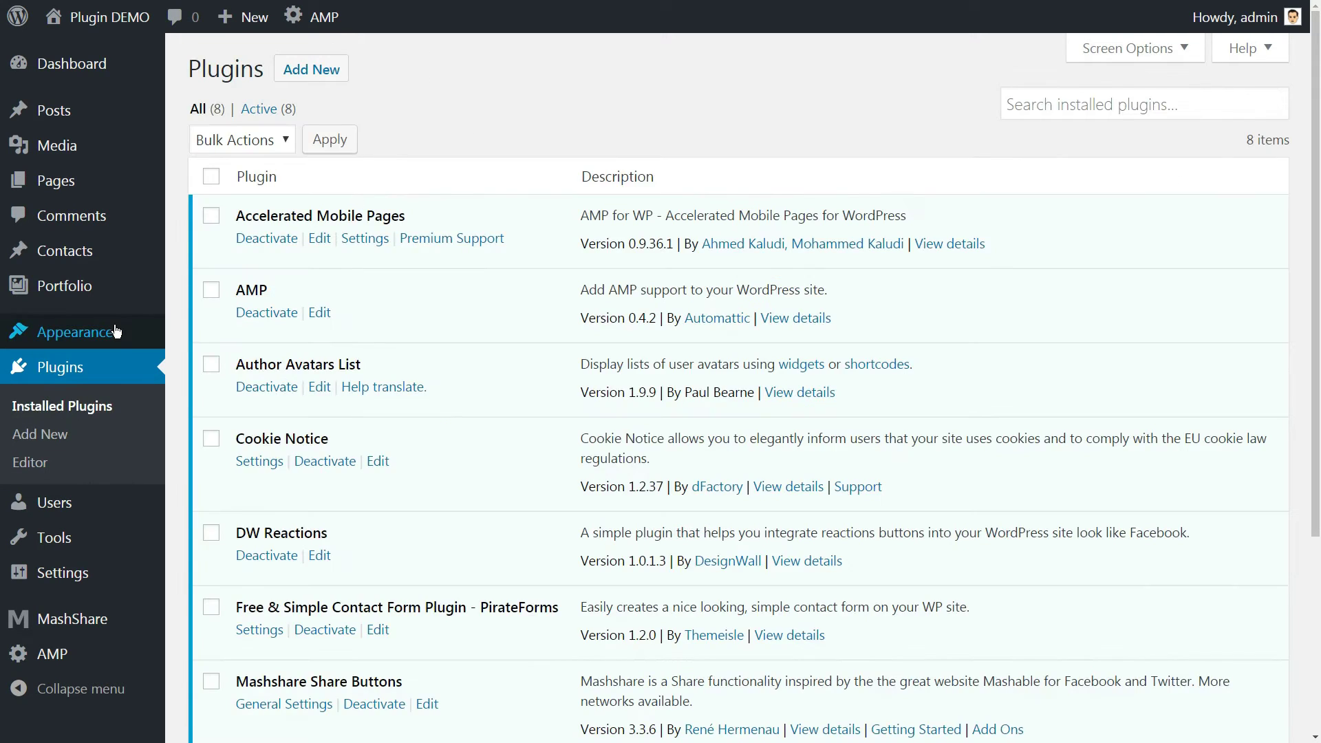
mouse_move(76, 332)
left_click(204, 387)
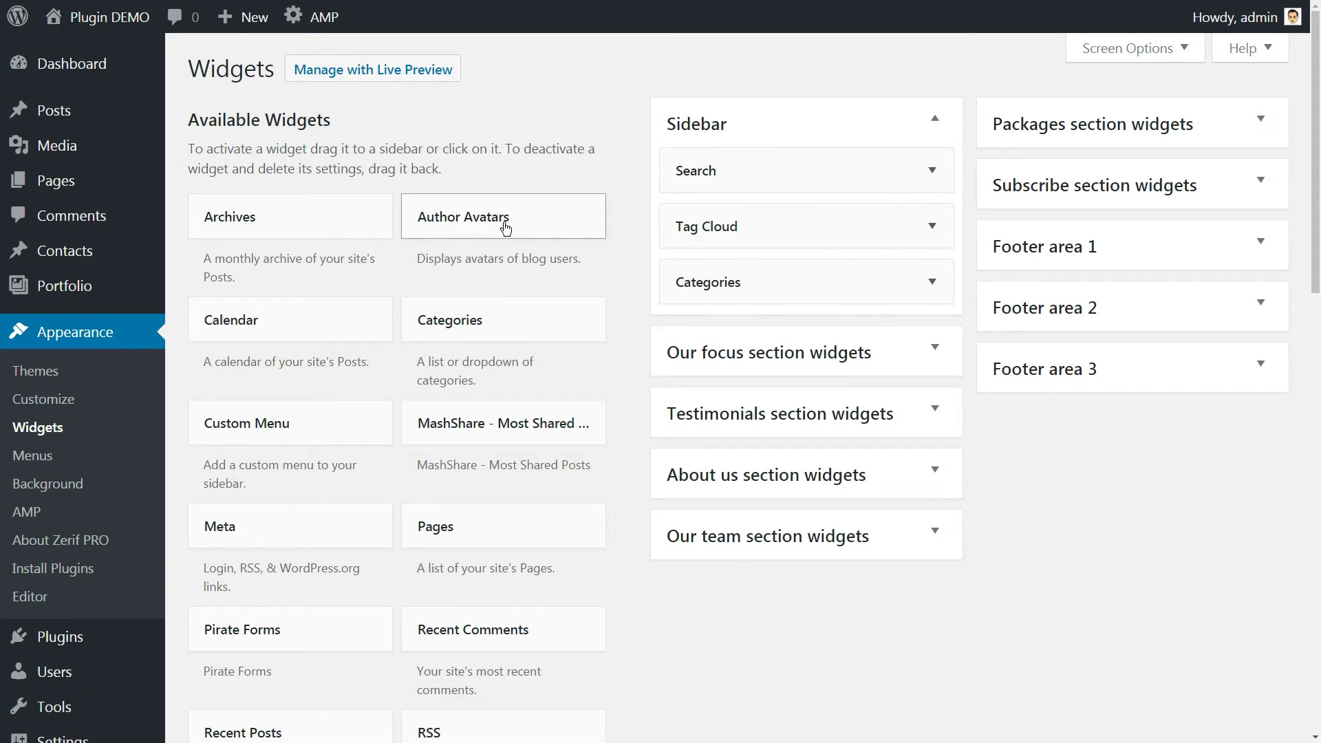
Place an Author Avatars widget titled 'Blog Authors' atop the Sidebar, excluding Editors and showing author names
left_click_drag(501, 229, 791, 224)
scroll(1070, 374, "down", 2)
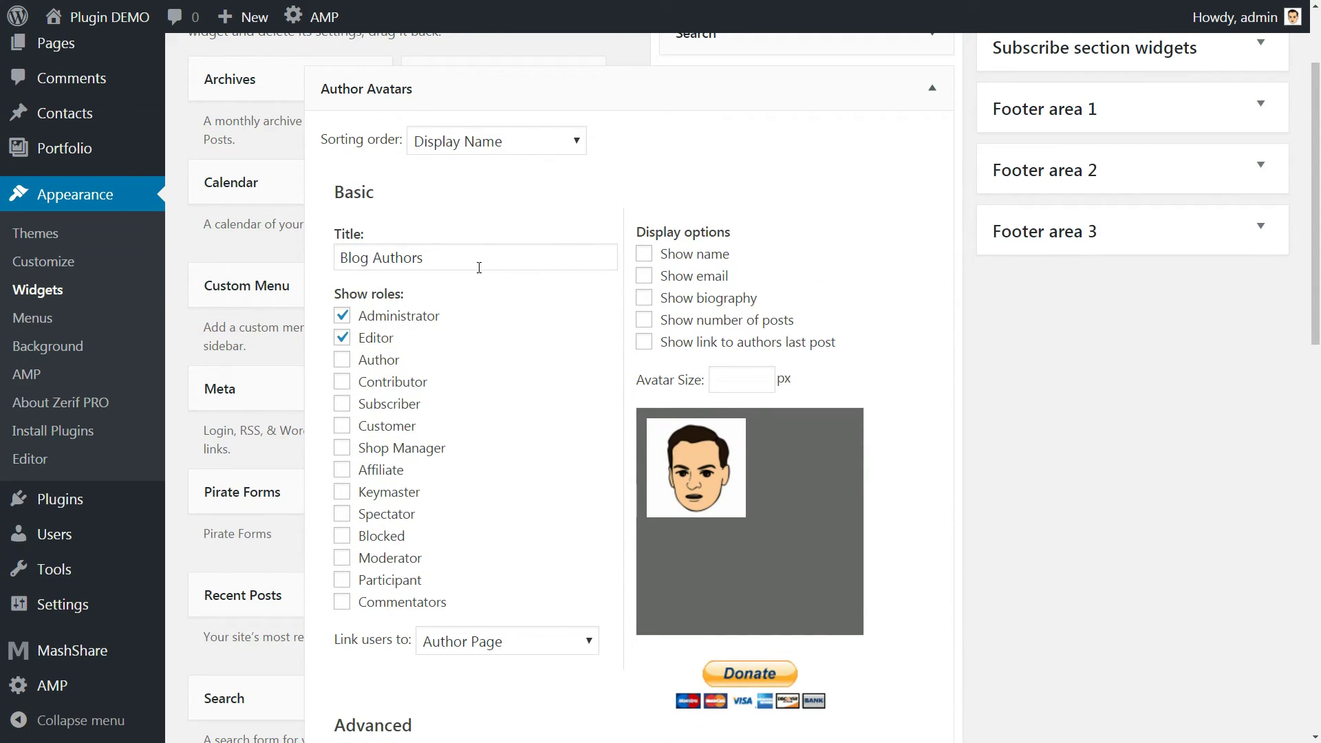
triple_click(440, 259)
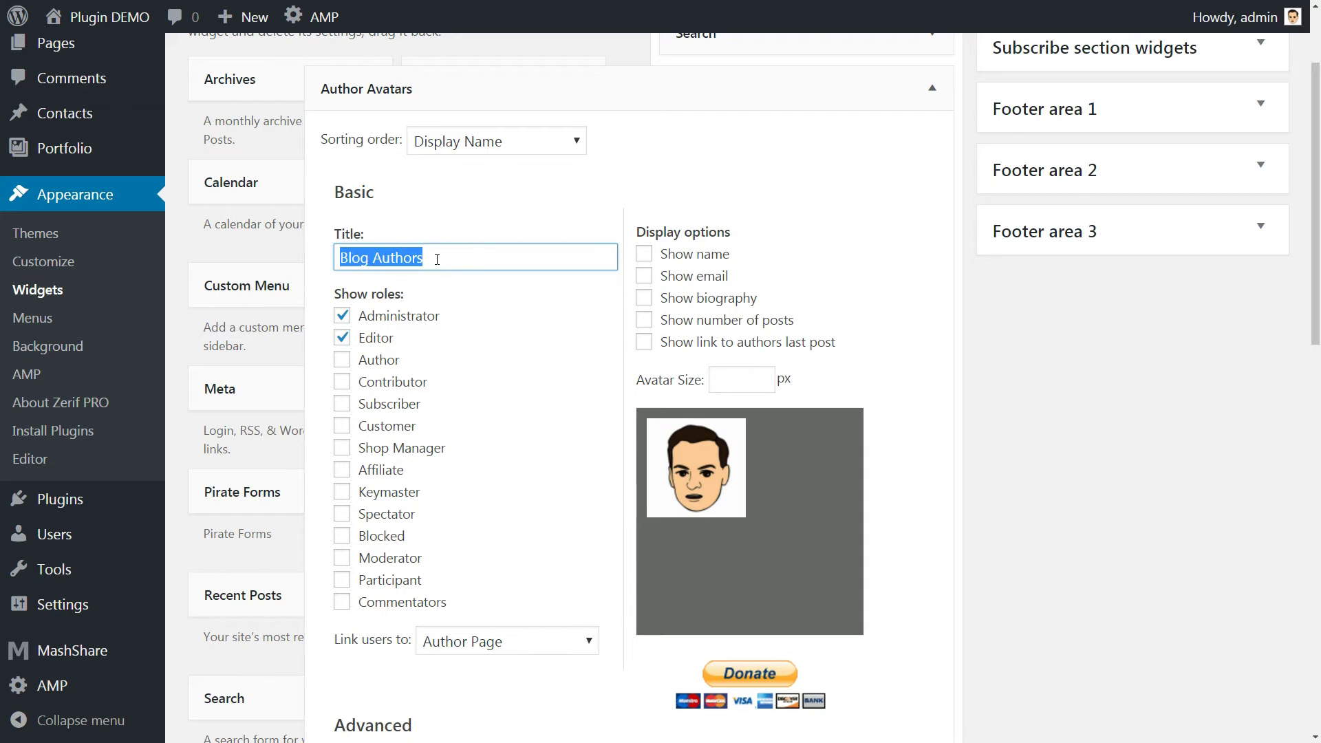
left_click(343, 337)
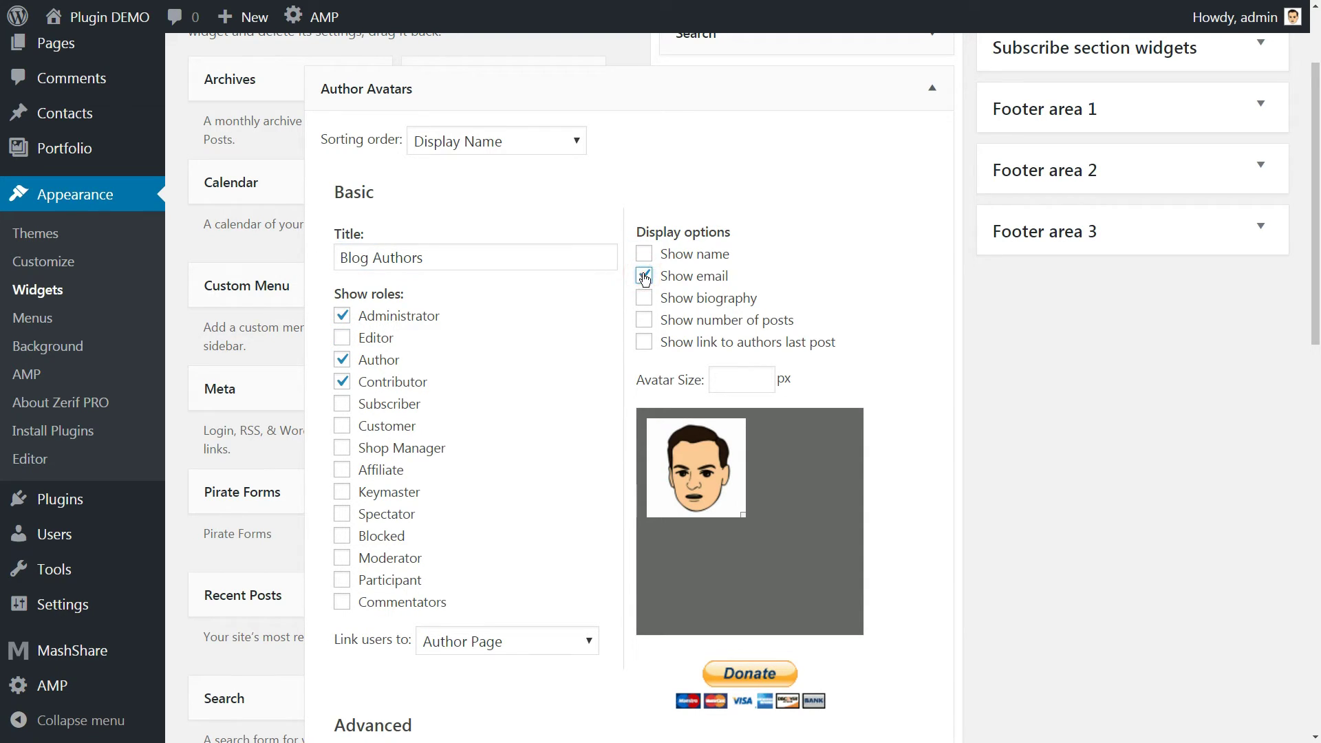
left_click(643, 254)
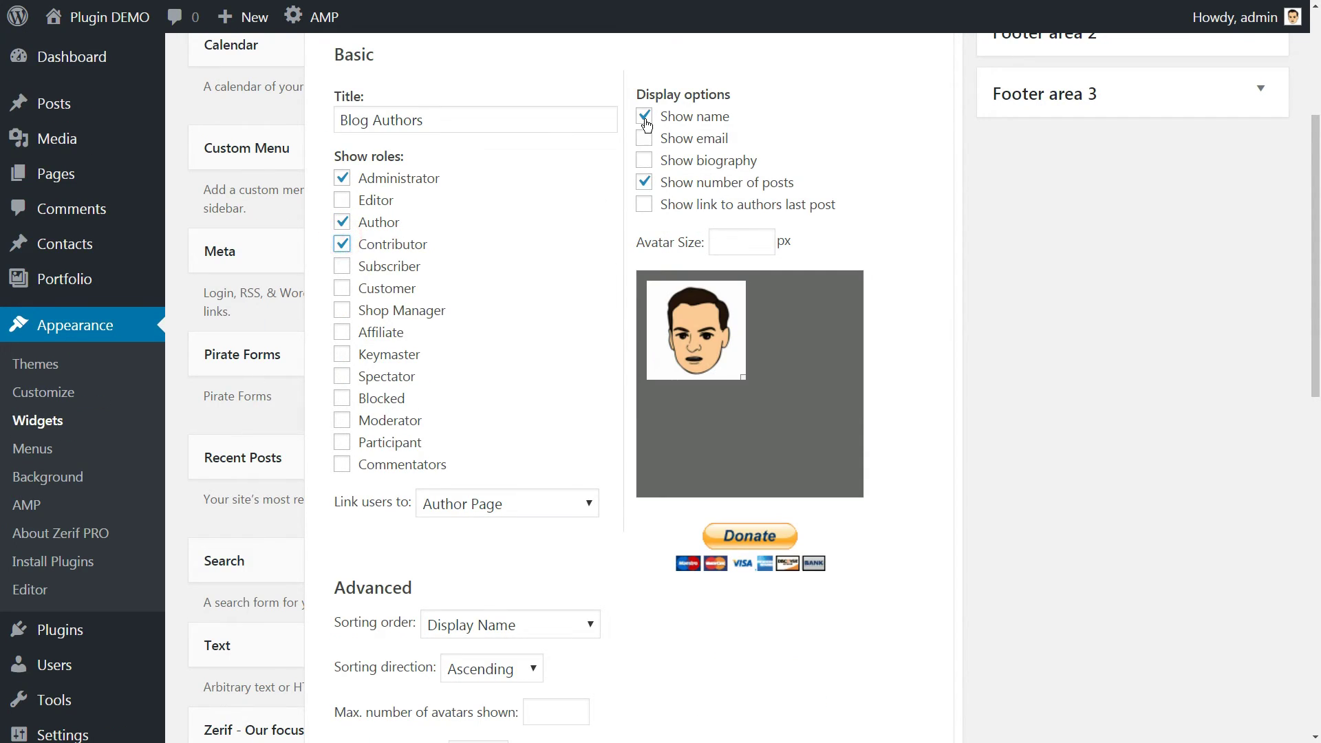
left_click(644, 117)
left_click(645, 118)
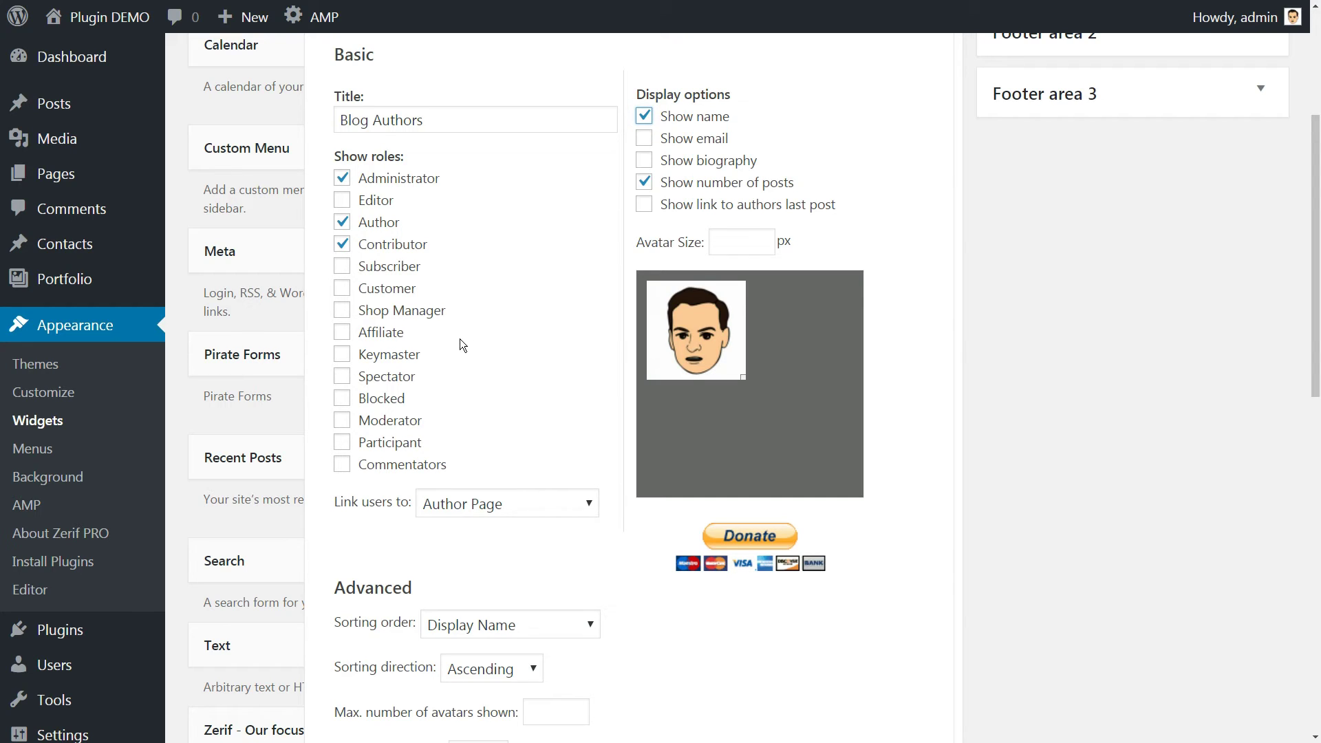